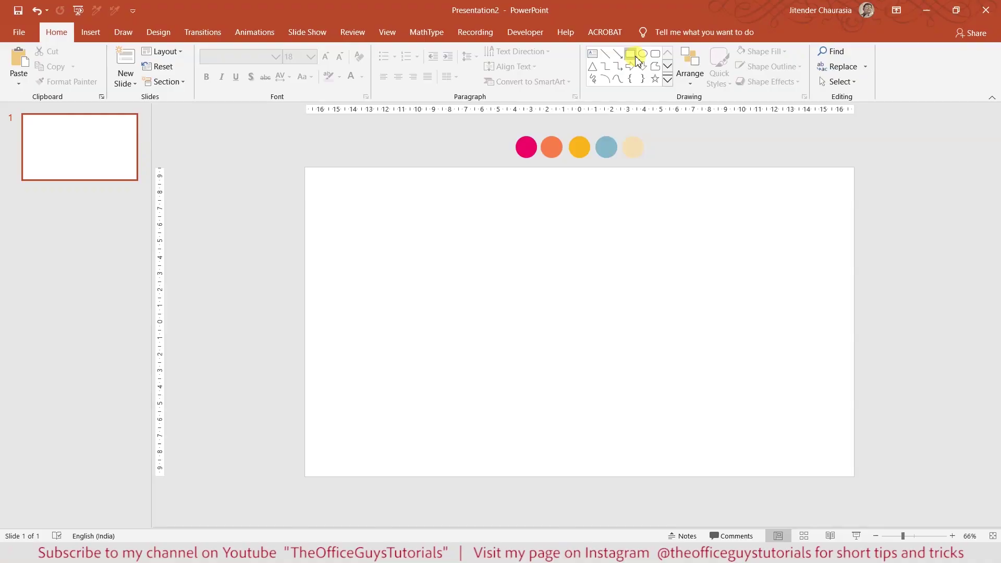
# Draw a rectangle and size it to 5 cm by 5 cm.
pyautogui.click(634, 56)
pyautogui.moveTo(488, 236); pyautogui.dragTo(695, 395)
pyautogui.click(655, 32)
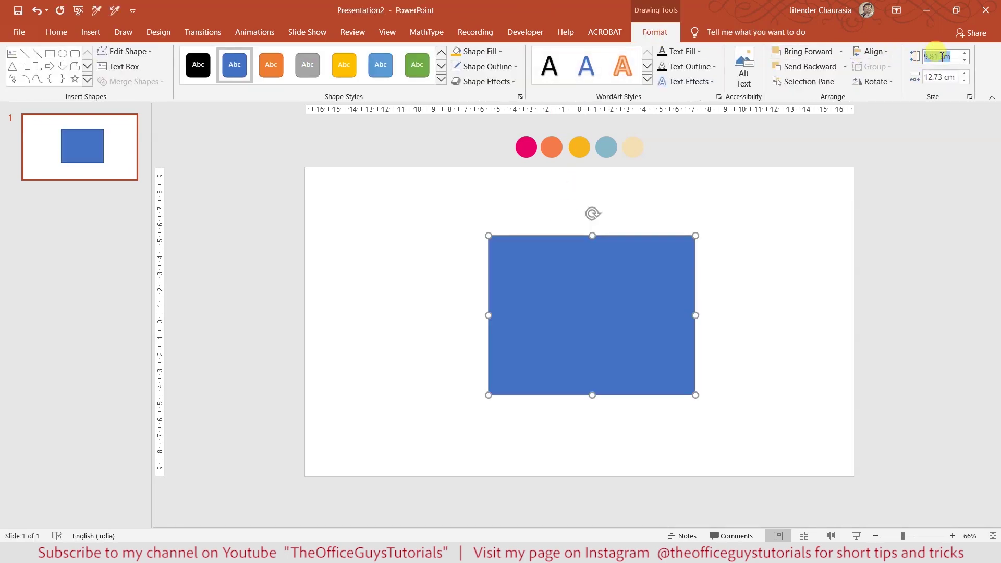
pyautogui.write('5')
pyautogui.press('Tab')
pyautogui.write('5')
pyautogui.press('Return')
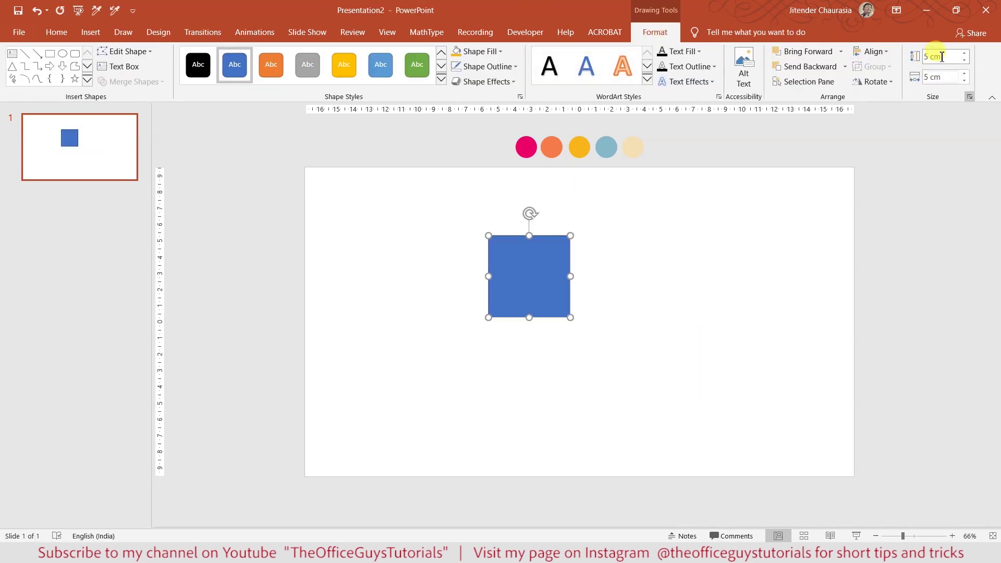
# Centre the square horizontally and vertically on the slide with Align Center and Align Middle.
pyautogui.click(880, 51)
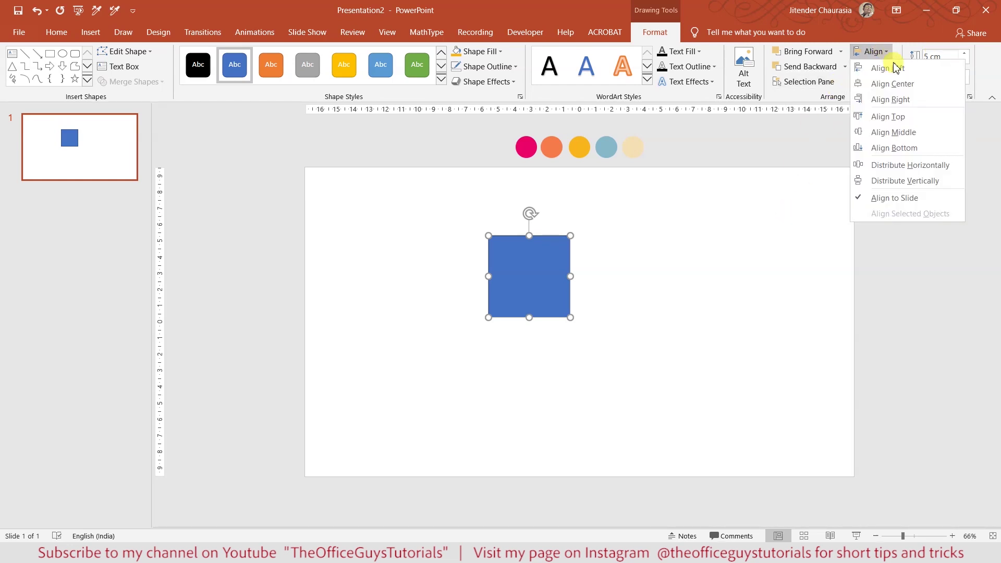
pyautogui.click(901, 85)
pyautogui.click(876, 51)
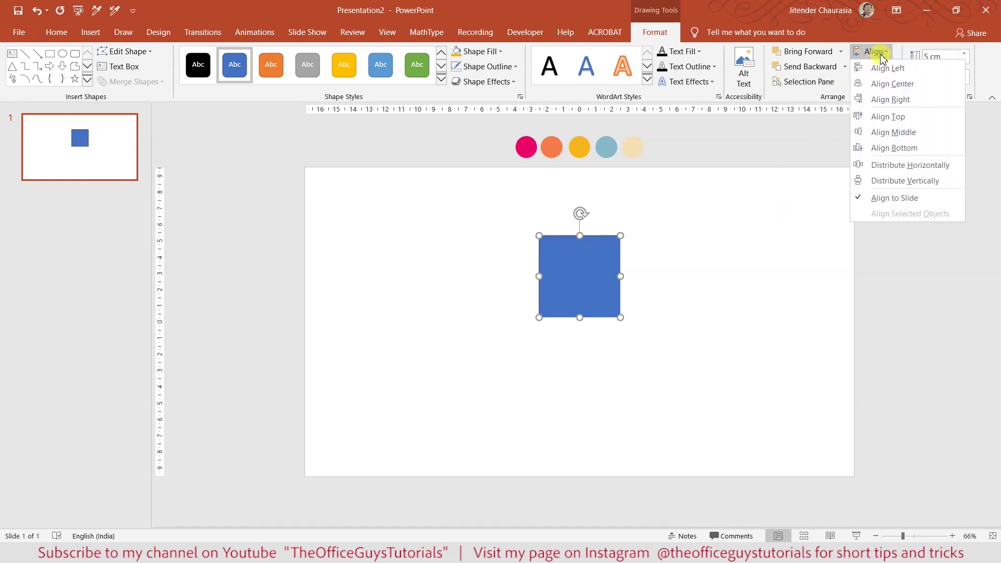
pyautogui.click(893, 132)
pyautogui.click(730, 328)
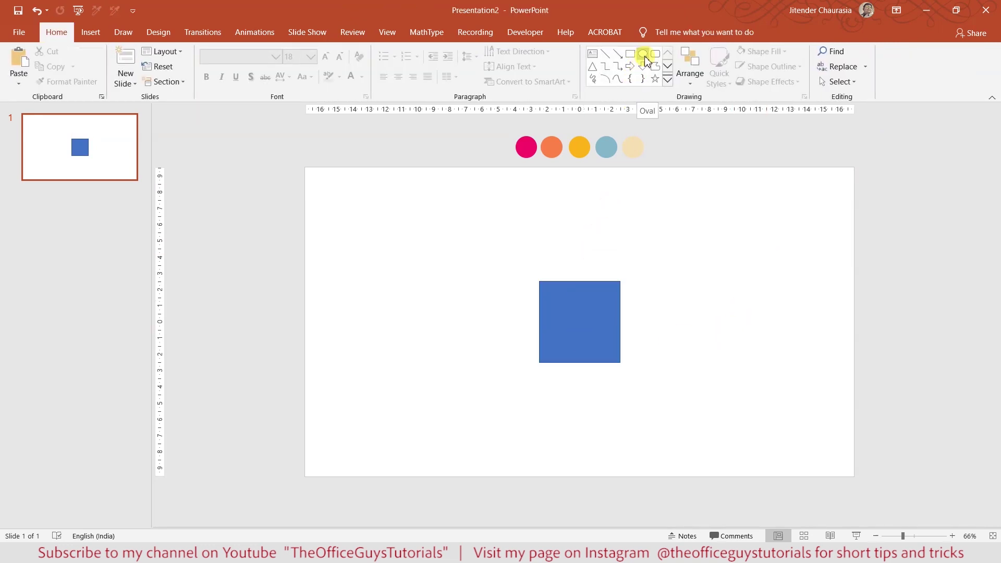
# Draw an oval and set its height and width to 5 cm.
pyautogui.click(644, 56)
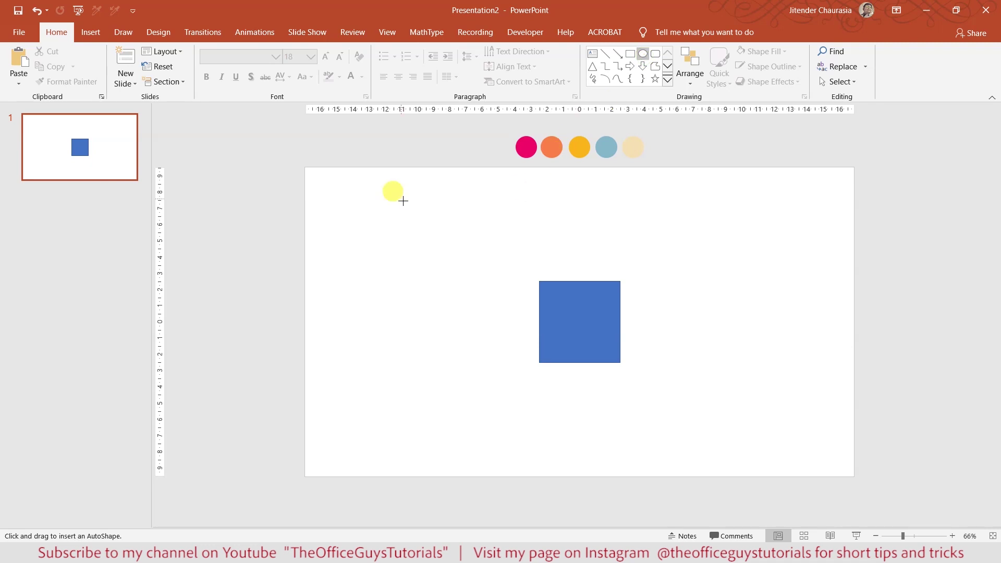
pyautogui.moveTo(403, 201); pyautogui.dragTo(508, 300)
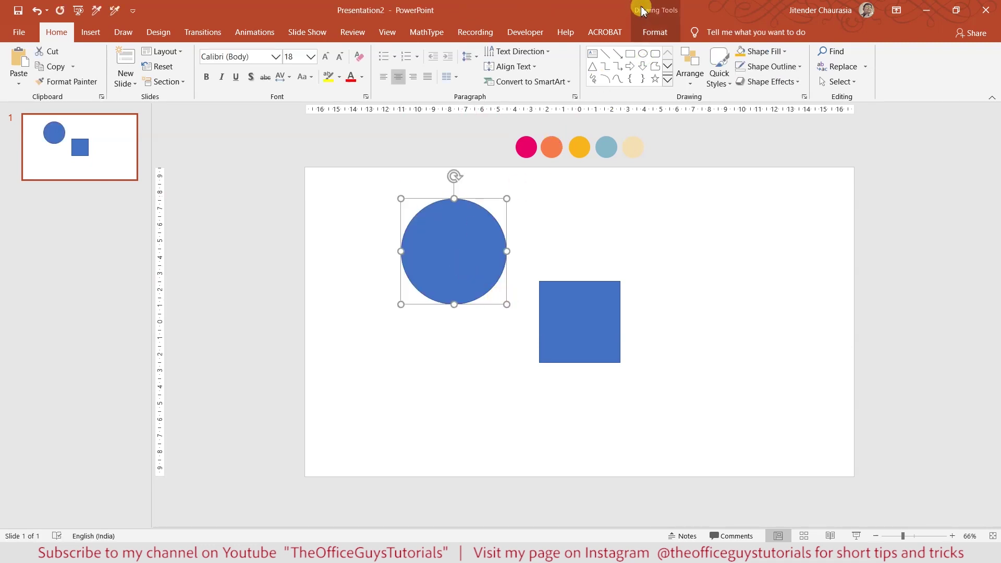
pyautogui.click(657, 32)
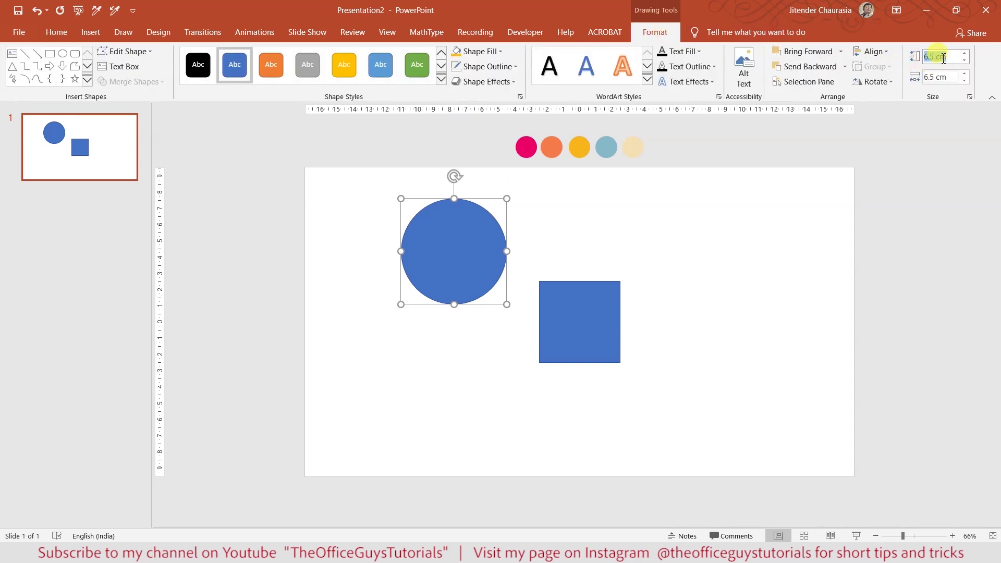
pyautogui.write('5')
pyautogui.press('Tab')
pyautogui.write('5')
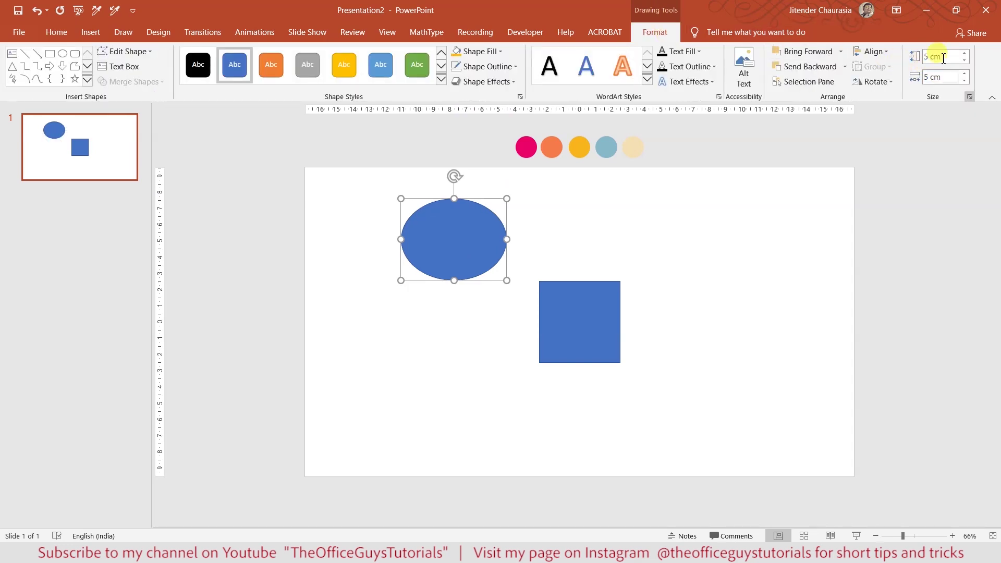
pyautogui.press('Return')
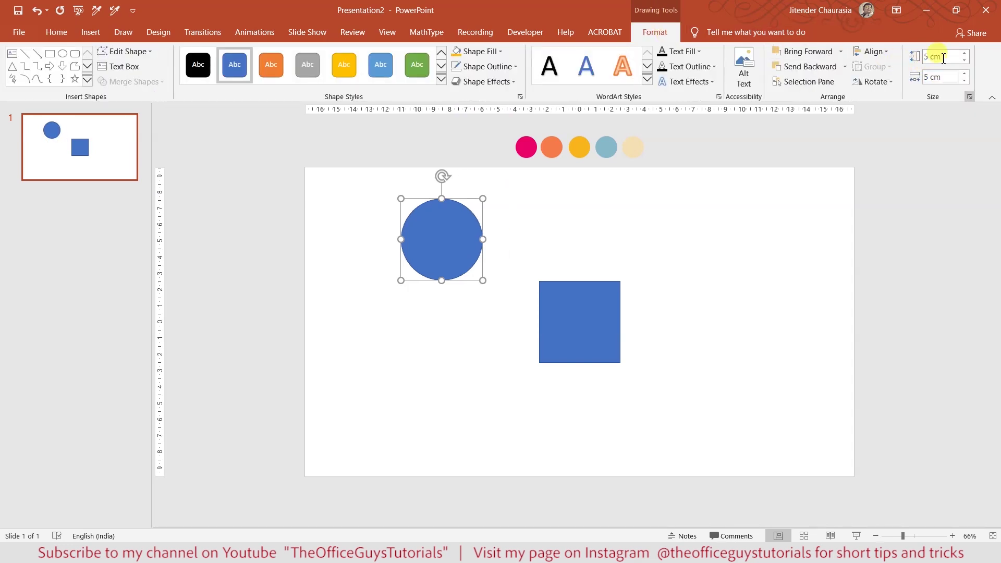
# Align the circle center and middle so it sits over the square.
pyautogui.click(871, 51)
pyautogui.click(893, 84)
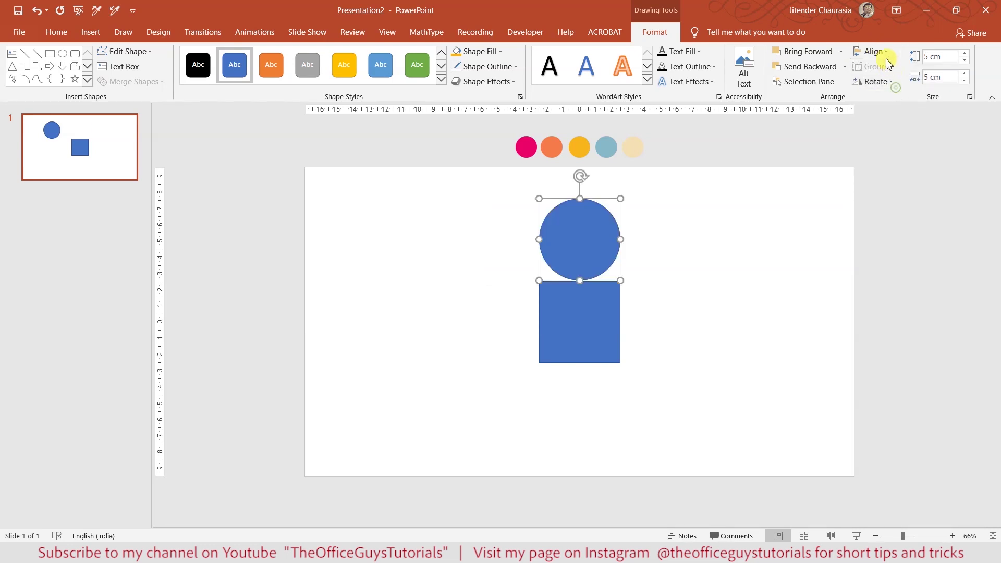
pyautogui.click(873, 51)
pyautogui.click(894, 132)
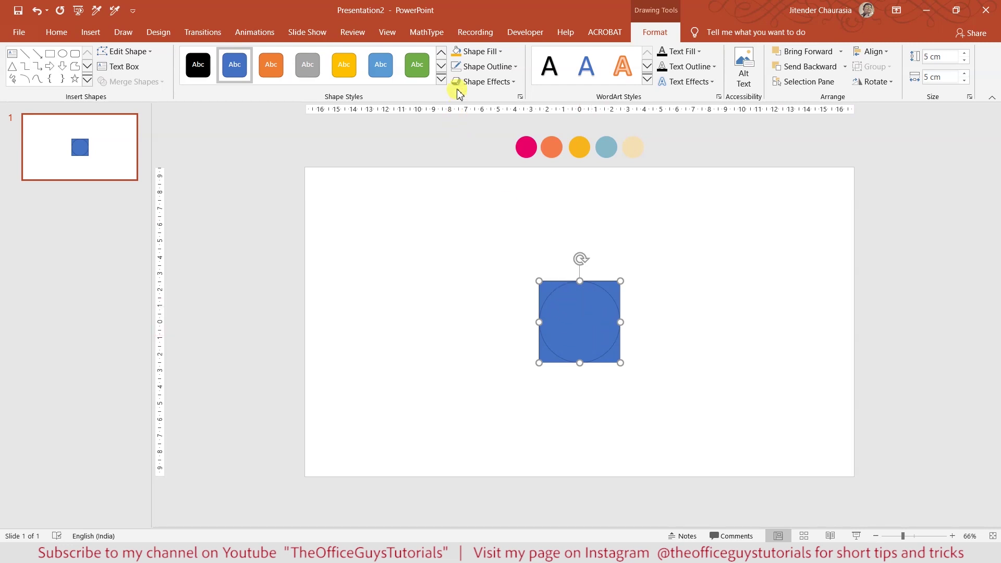
# Fill the circle yellow-orange, then duplicate it and move the copy up-left.
pyautogui.click(457, 51)
pyautogui.click(489, 268)
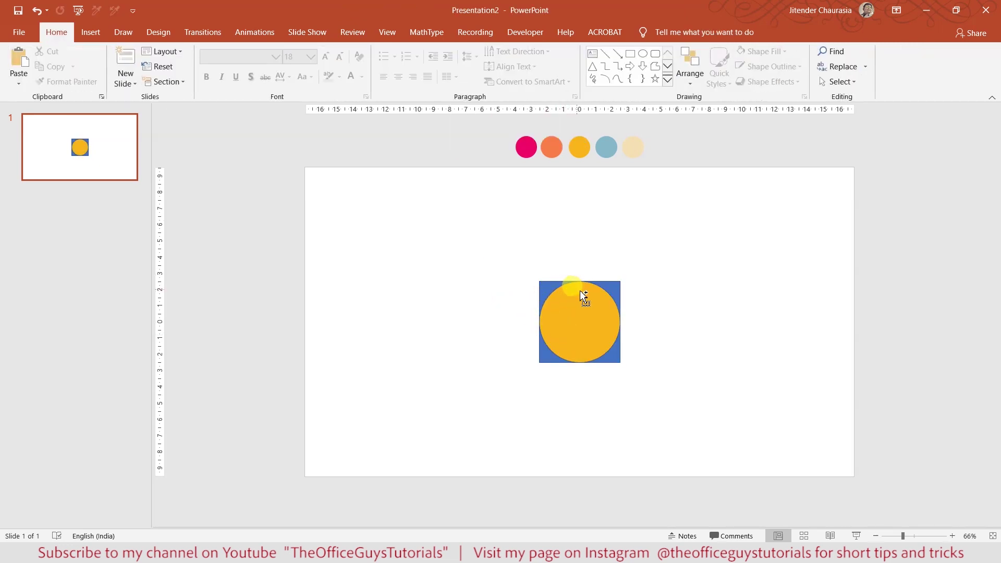
pyautogui.keyDown('ctrl'); pyautogui.scroll(10, 609, 337); pyautogui.keyUp('ctrl')
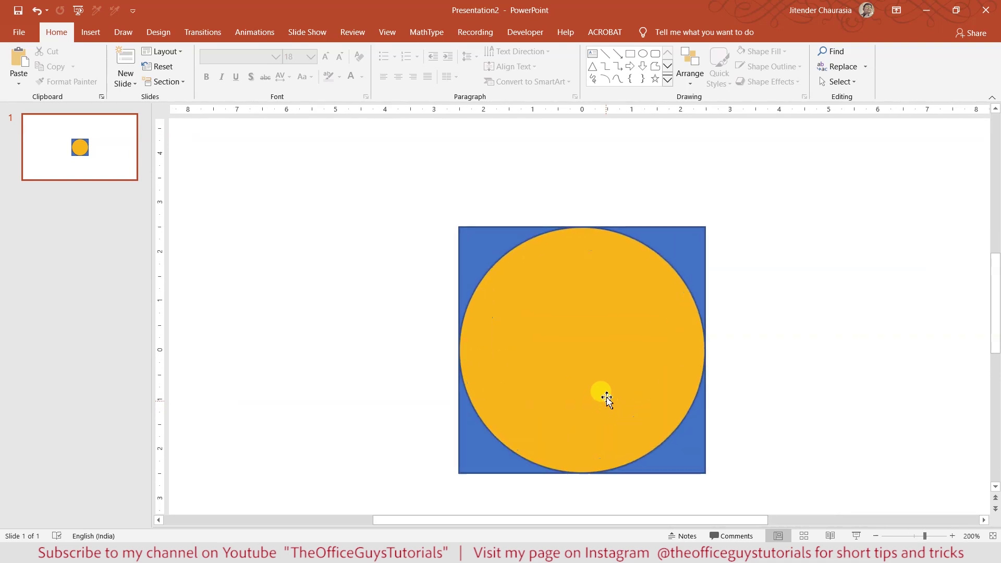
pyautogui.click(607, 398)
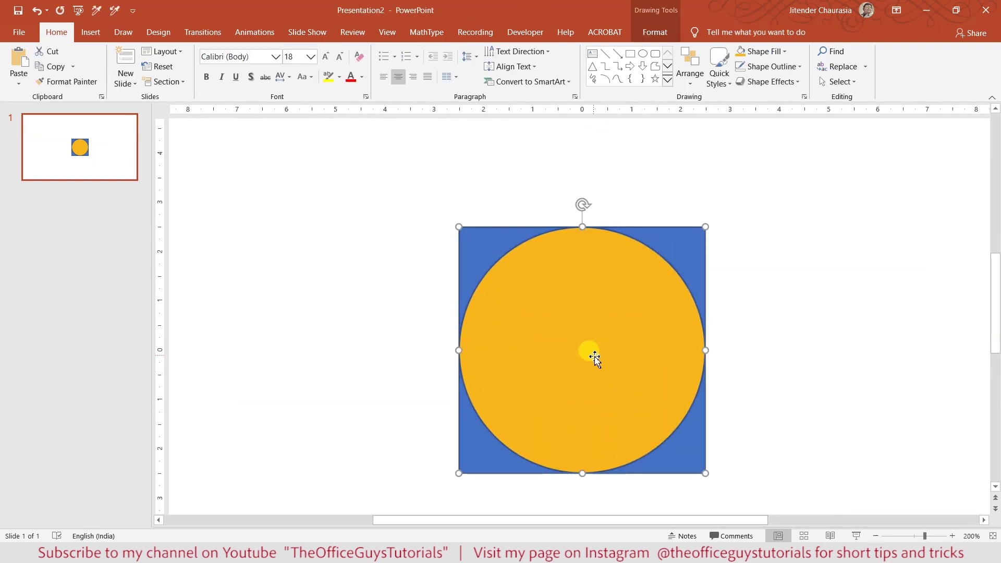
pyautogui.hotkey('ctrl', 'd')
pyautogui.moveTo(593, 354); pyautogui.dragTo(710, 272)
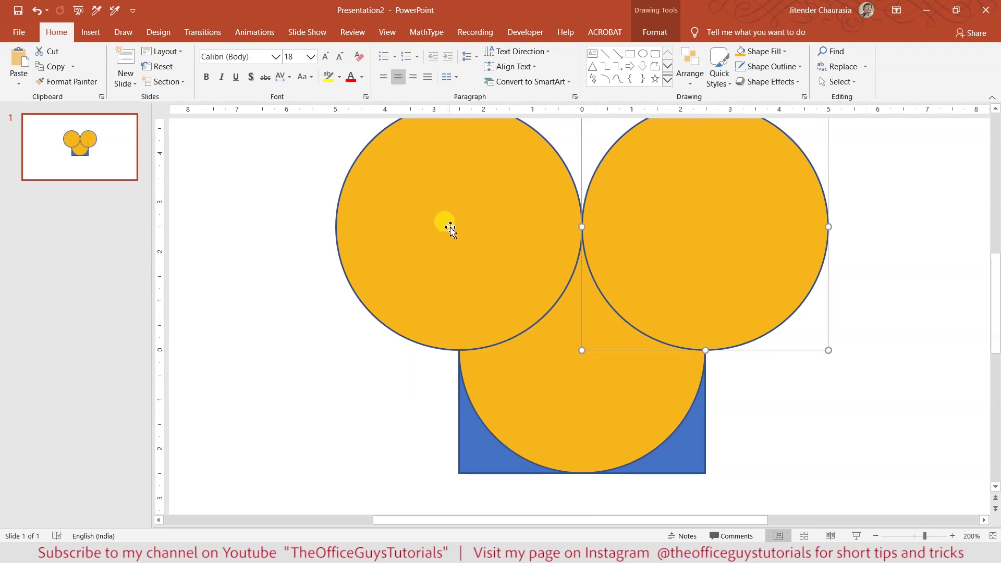
# Copy the top pair of circles downward to form a touching two-by-two block, then select all four.
pyautogui.keyDown('shift'); pyautogui.click(450, 227); pyautogui.keyUp('shift')
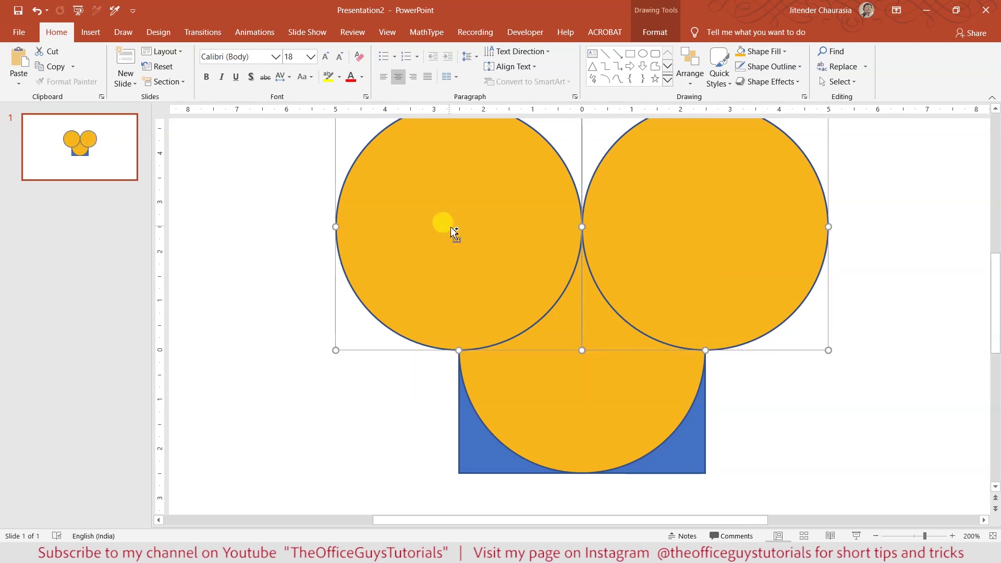
pyautogui.moveTo(450, 227); pyautogui.dragTo(465, 447)
pyautogui.scroll(-10, 466, 408)
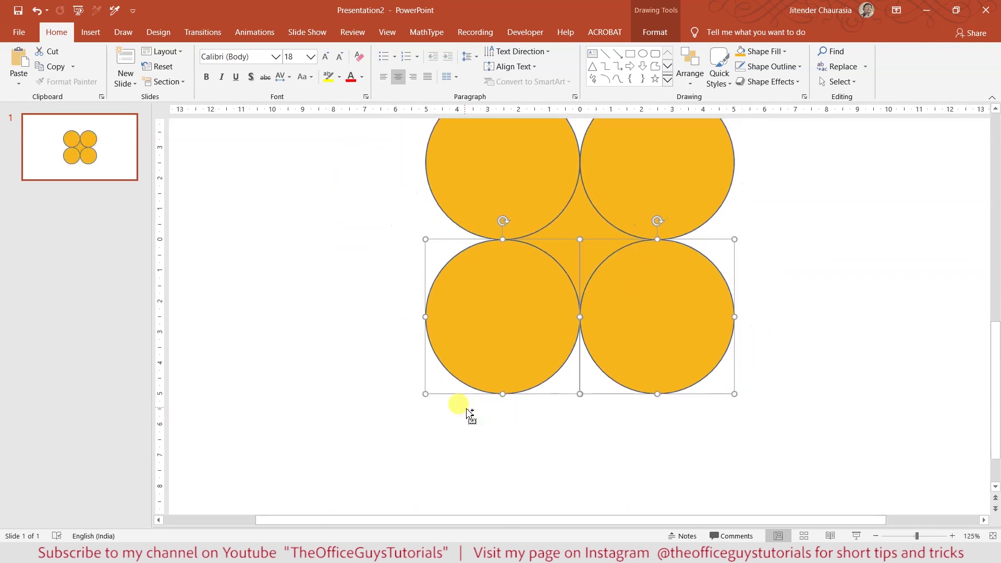
pyautogui.moveTo(410, 136); pyautogui.dragTo(805, 457)
# Select the four circles and the square, then apply Merge Shapes > Fragment.
pyautogui.click(793, 342)
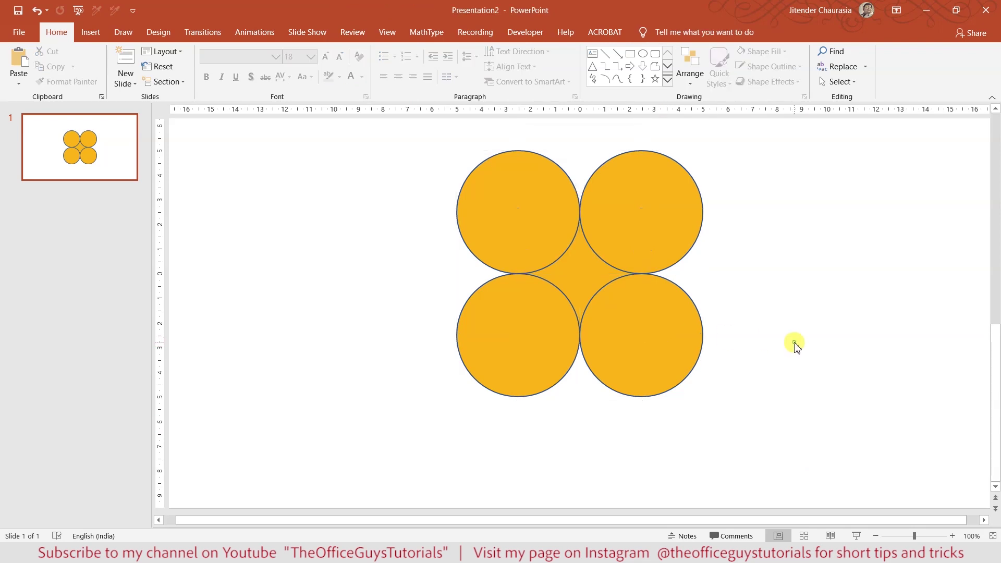
pyautogui.scroll(-1, 794, 345)
pyautogui.scroll(2, 793, 343)
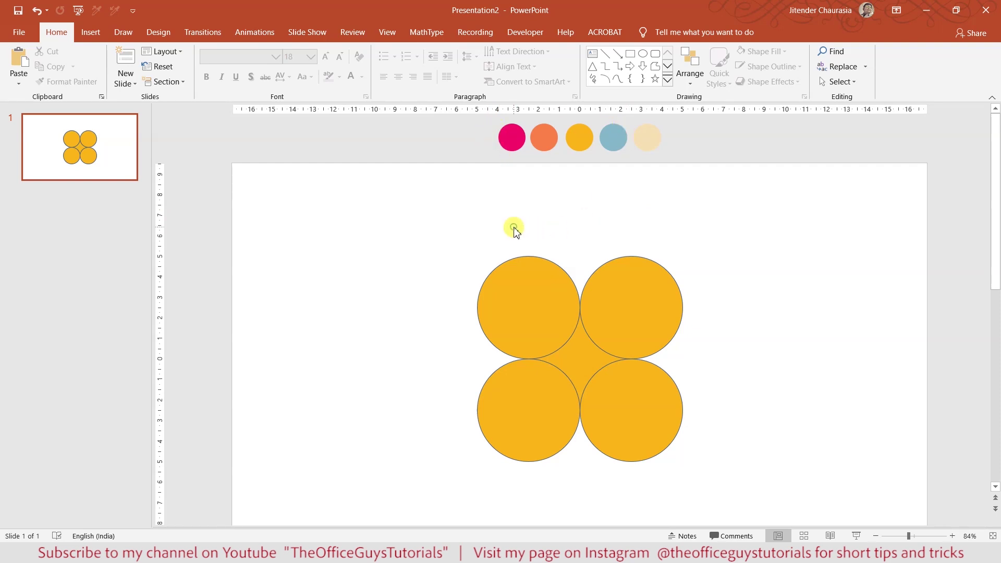
pyautogui.hotkey('ctrl', 'a')
pyautogui.click(481, 232)
pyautogui.moveTo(399, 227); pyautogui.dragTo(809, 518)
pyautogui.moveTo(429, 206)
pyautogui.mouseDown()
pyautogui.moveTo(725, 495)
pyautogui.moveTo(766, 522)
pyautogui.mouseUp()
pyautogui.click(654, 31)
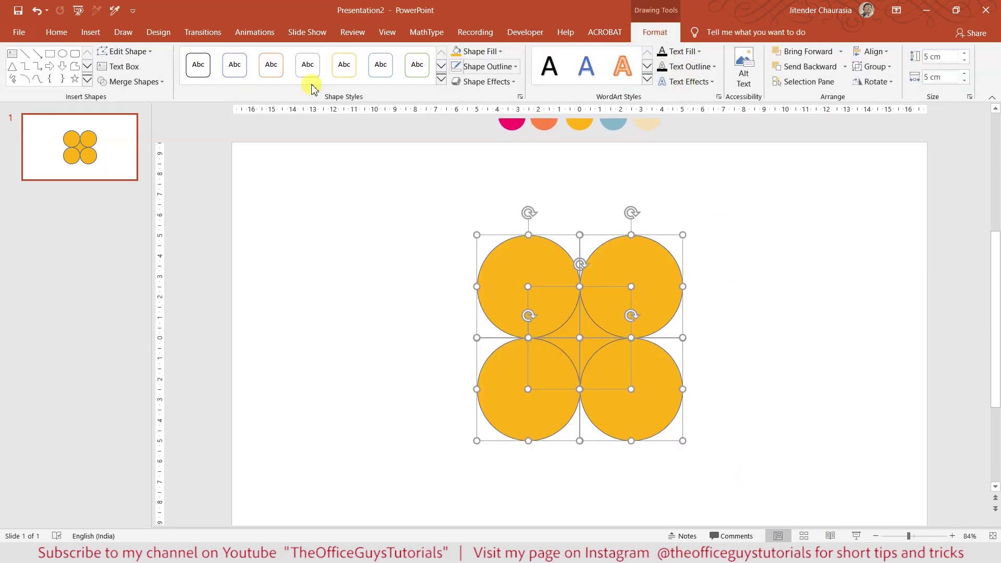
pyautogui.click(145, 84)
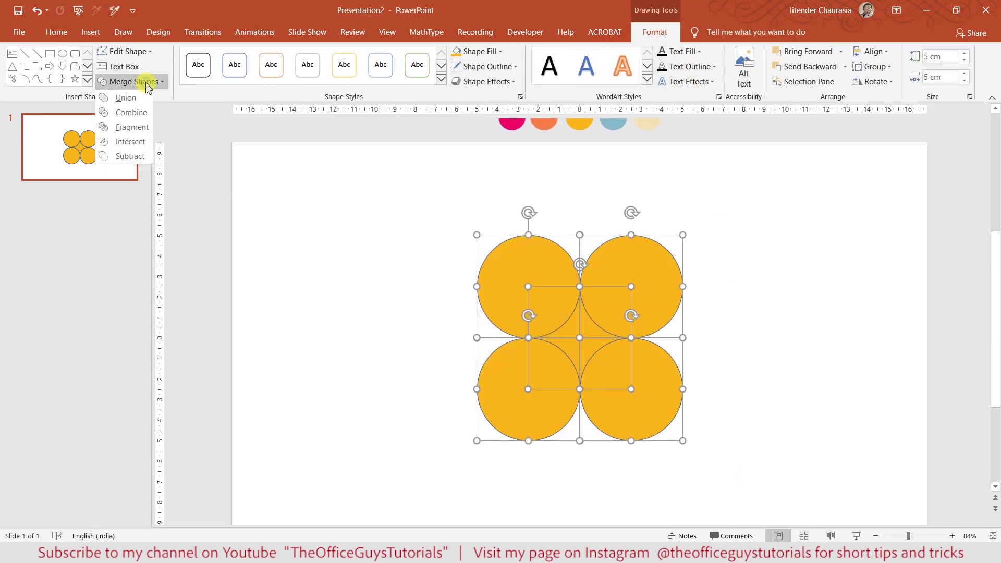
pyautogui.click(132, 127)
pyautogui.click(698, 230)
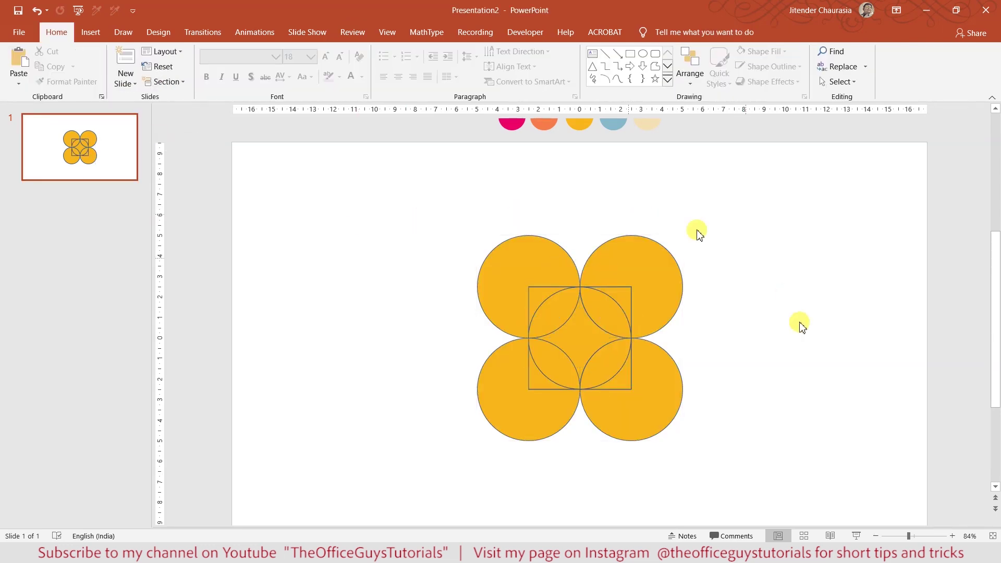
# Delete the four outer circle pieces.
pyautogui.click(501, 263)
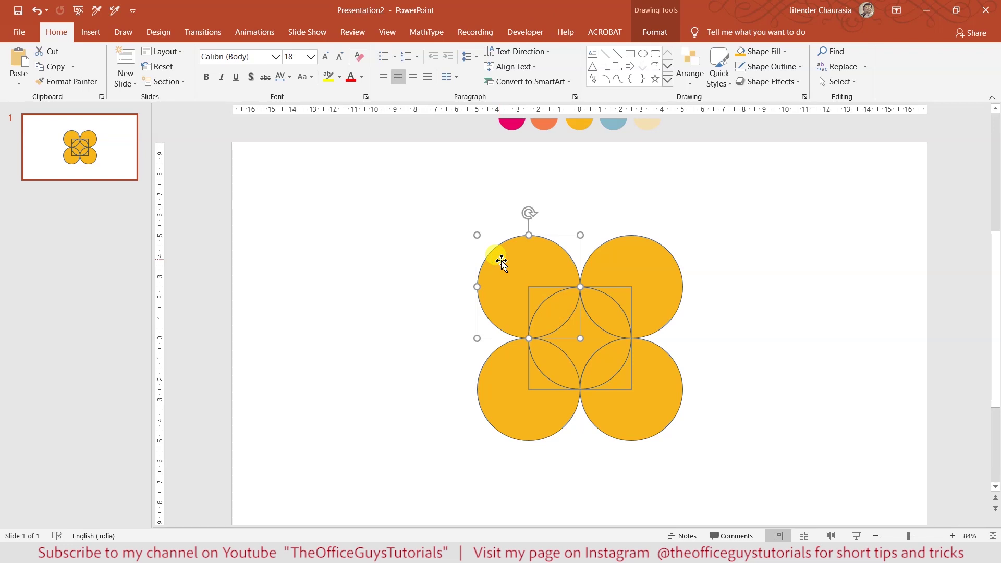
pyautogui.press('Delete')
pyautogui.click(663, 264)
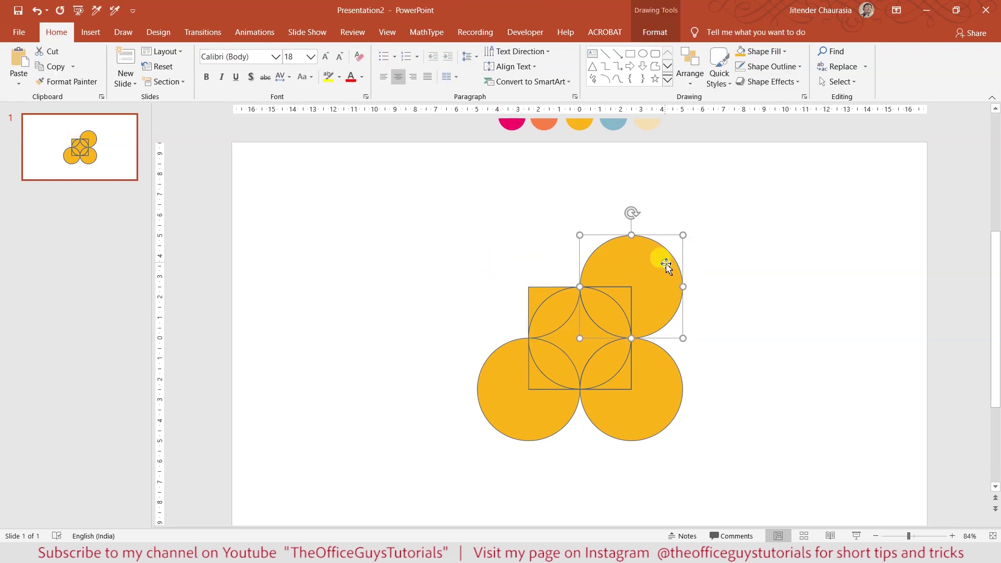
pyautogui.press('Delete')
pyautogui.click(663, 388)
pyautogui.press('Delete')
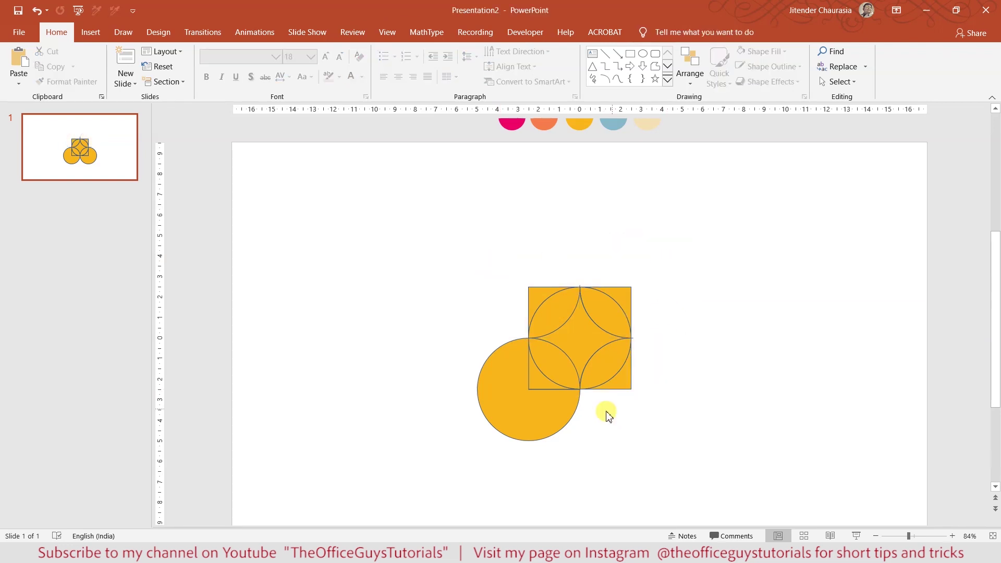
pyautogui.click(522, 412)
pyautogui.press('Delete')
# Delete the square's four corner pieces.
pyautogui.click(535, 378)
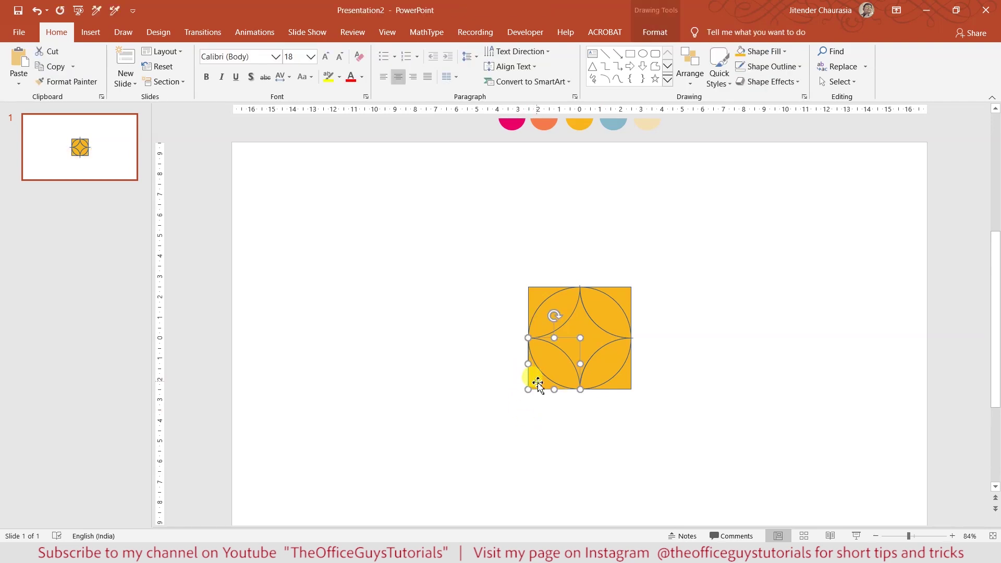
pyautogui.press('Delete')
pyautogui.click(620, 388)
pyautogui.press('Delete')
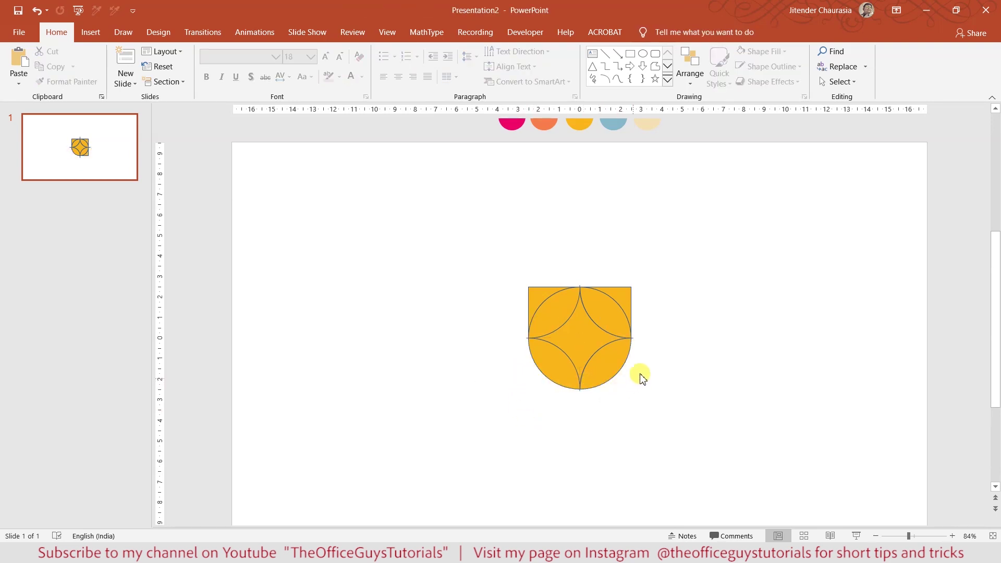
pyautogui.click(626, 292)
pyautogui.press('Delete')
pyautogui.click(542, 292)
pyautogui.press('Delete')
# Delete the central star piece and pull the top petals apart.
pyautogui.click(582, 342)
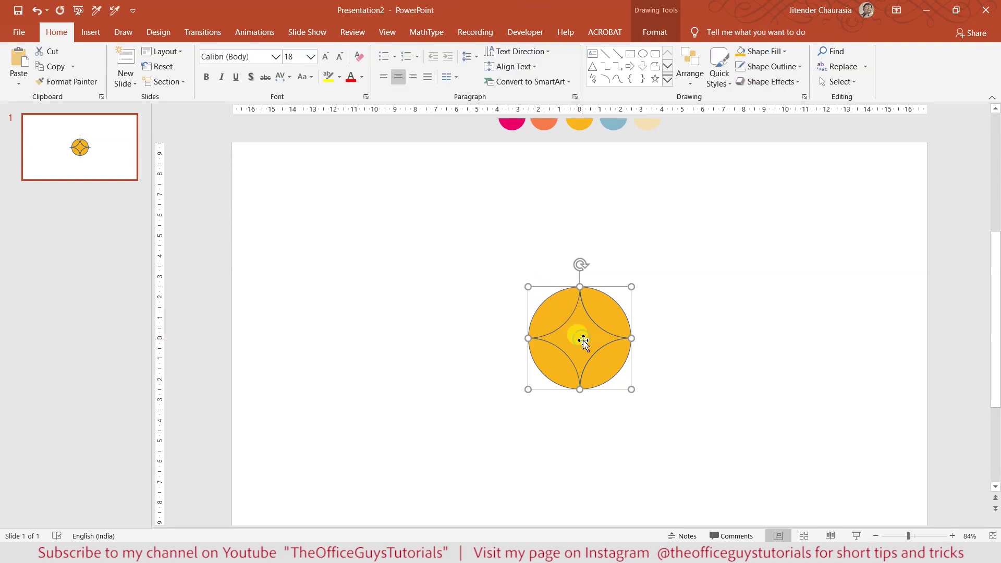
pyautogui.press('Delete')
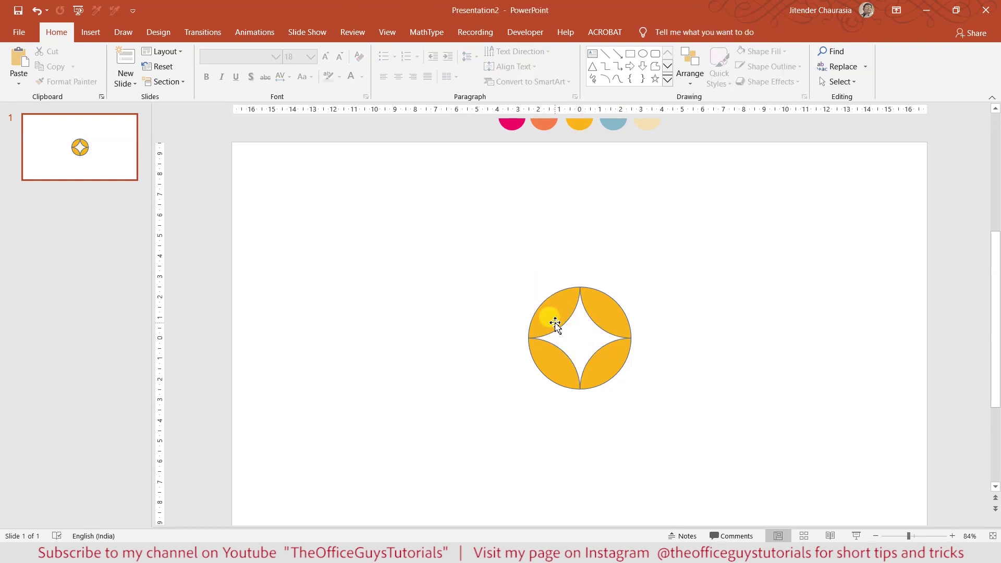
pyautogui.moveTo(554, 324); pyautogui.dragTo(512, 286)
pyautogui.moveTo(579, 296); pyautogui.dragTo(638, 268)
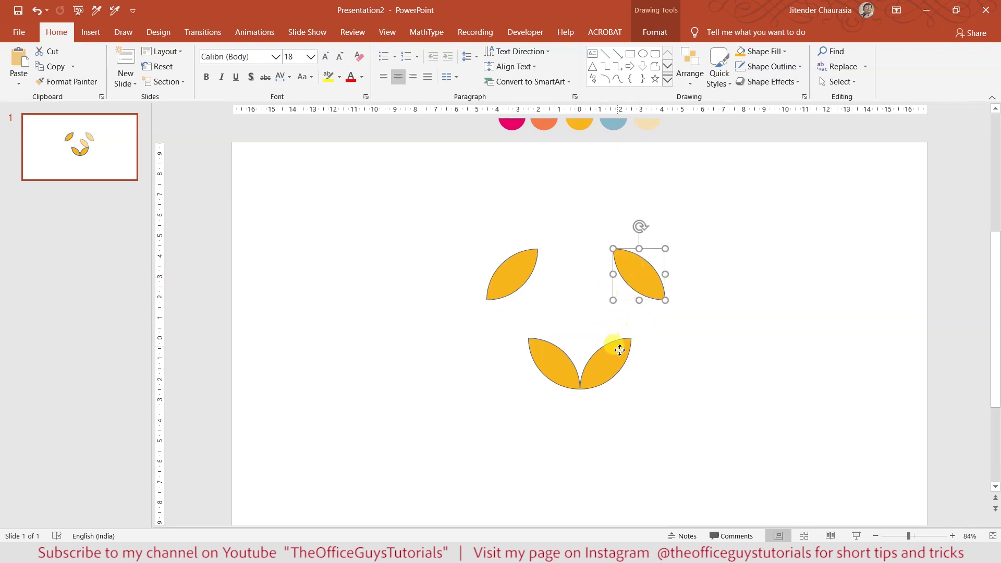
# Pull the bottom petals out, undo to restore the star-cut circle, and select all four petals.
pyautogui.moveTo(615, 346); pyautogui.dragTo(682, 392)
pyautogui.moveTo(548, 358); pyautogui.dragTo(513, 403)
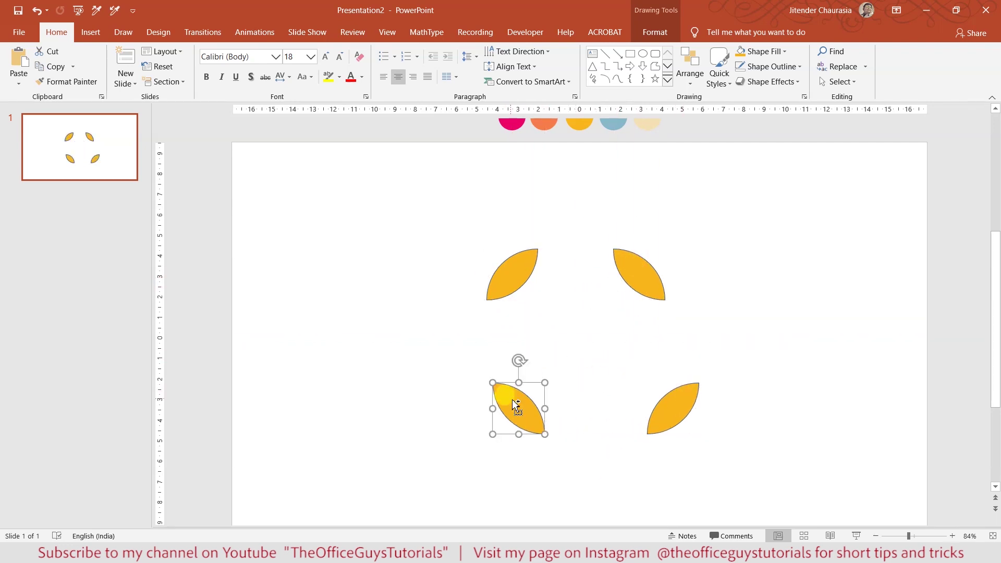
pyautogui.hotkey('ctrl', 'z')
pyautogui.hotkey('ctrl', 'z')
pyautogui.hotkey('ctrl', 'z')
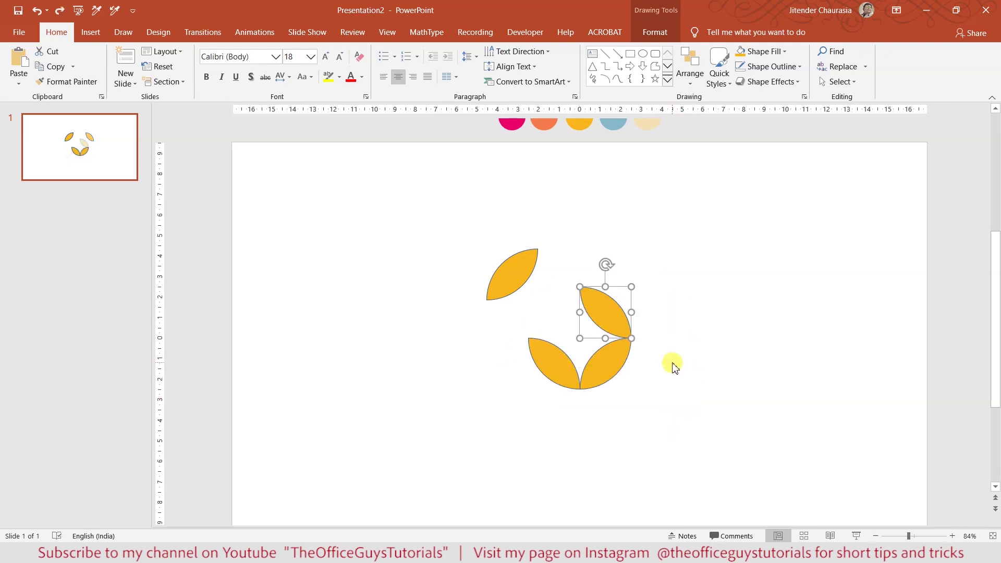
pyautogui.hotkey('ctrl', 'z')
pyautogui.click(696, 384)
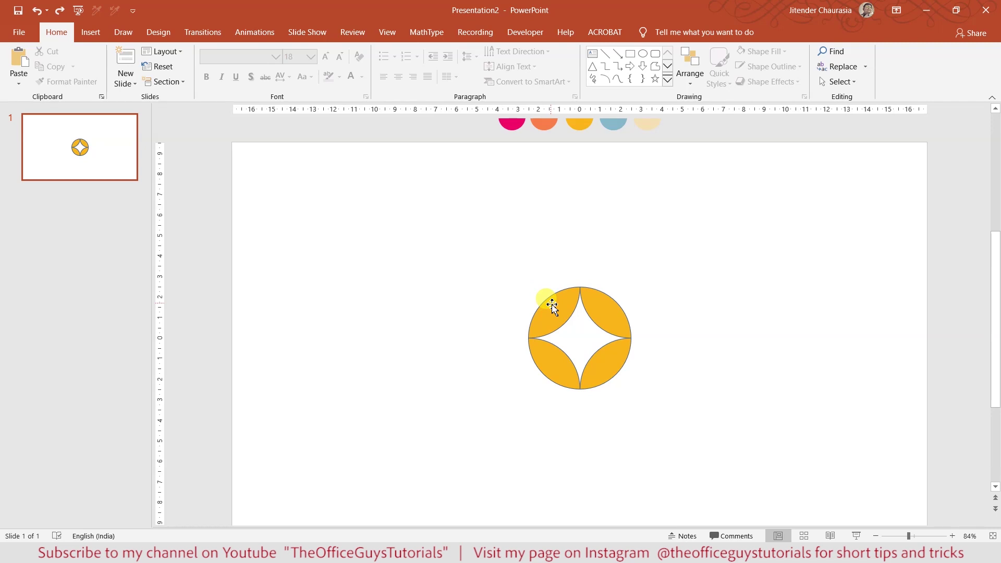
pyautogui.moveTo(477, 241); pyautogui.dragTo(735, 435)
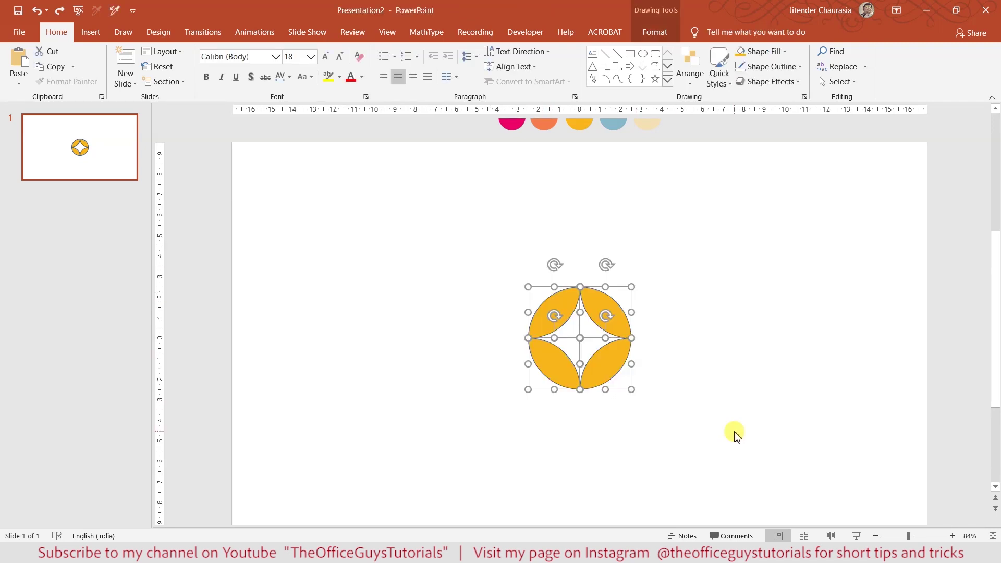
pyautogui.click(758, 67)
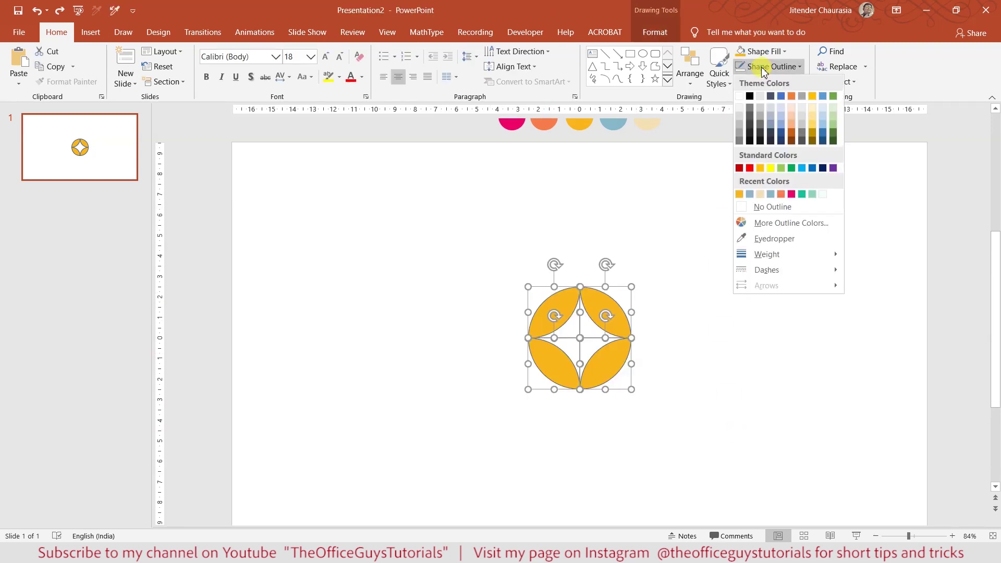
# Set the petals to No Outline and eyedrop pink onto the top-left petal.
pyautogui.click(766, 208)
pyautogui.click(743, 219)
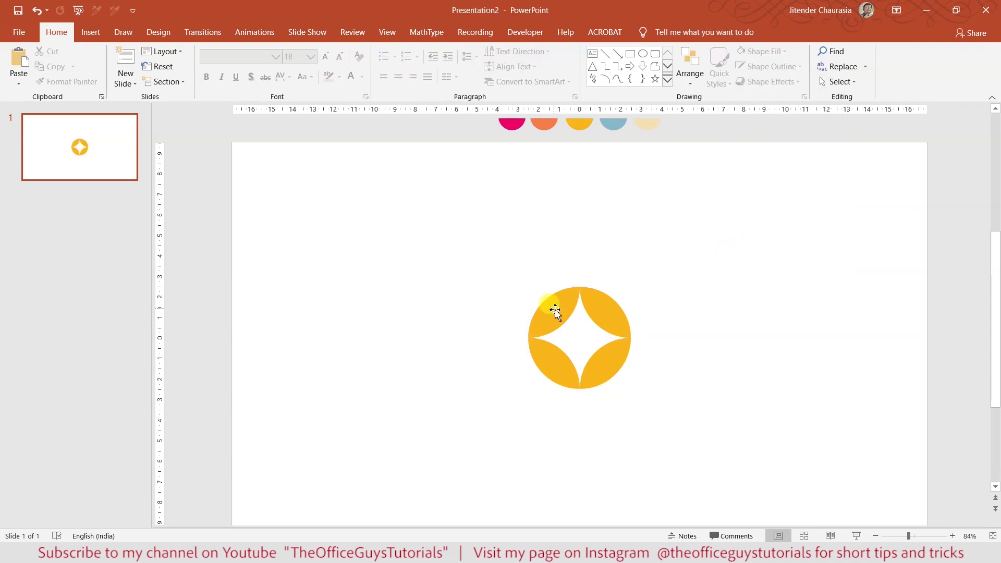
pyautogui.click(554, 310)
pyautogui.click(764, 51)
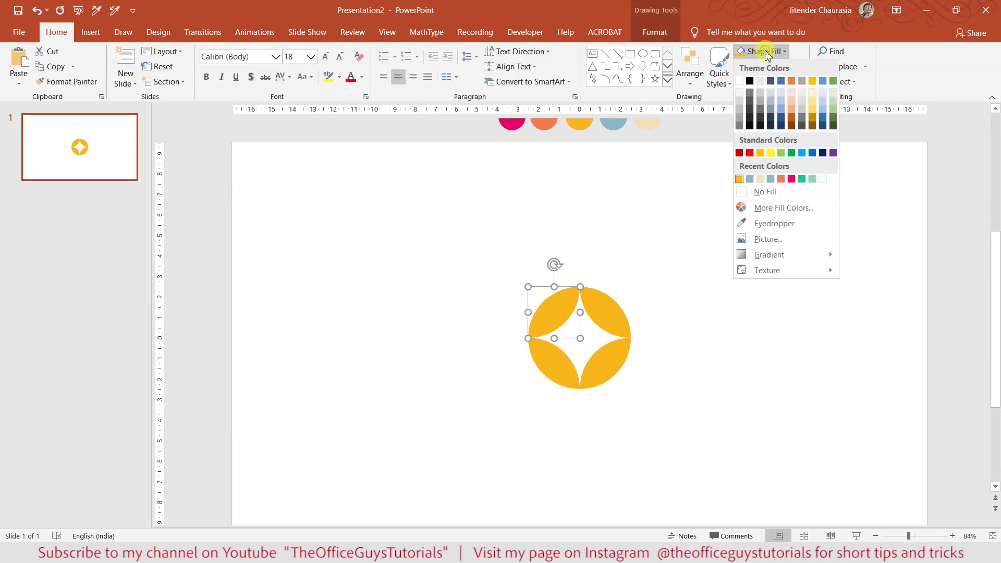
pyautogui.click(790, 223)
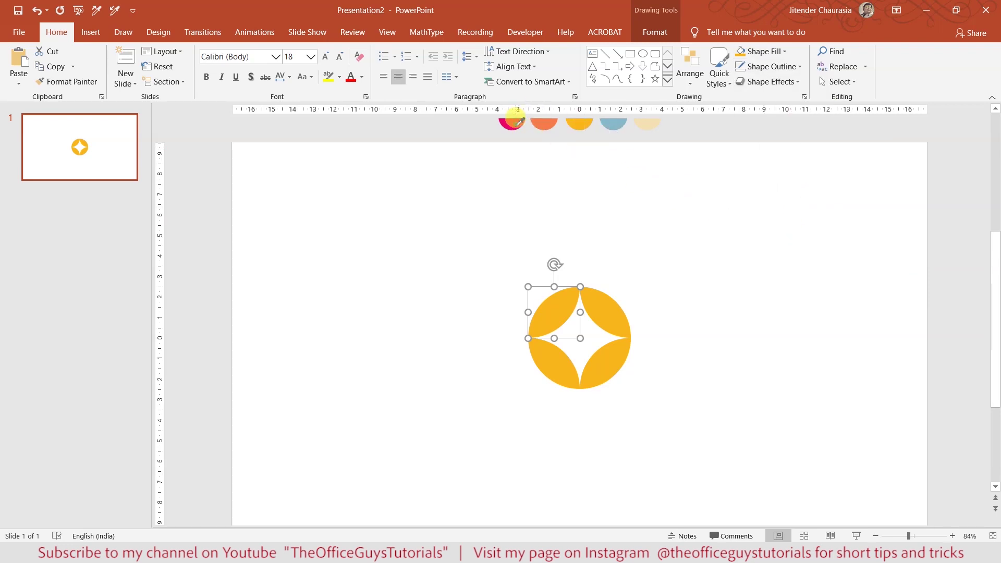
pyautogui.click(514, 123)
# Eyedrop orange onto the top-right petal and yellow onto the bottom-right petal.
pyautogui.click(594, 301)
pyautogui.click(763, 51)
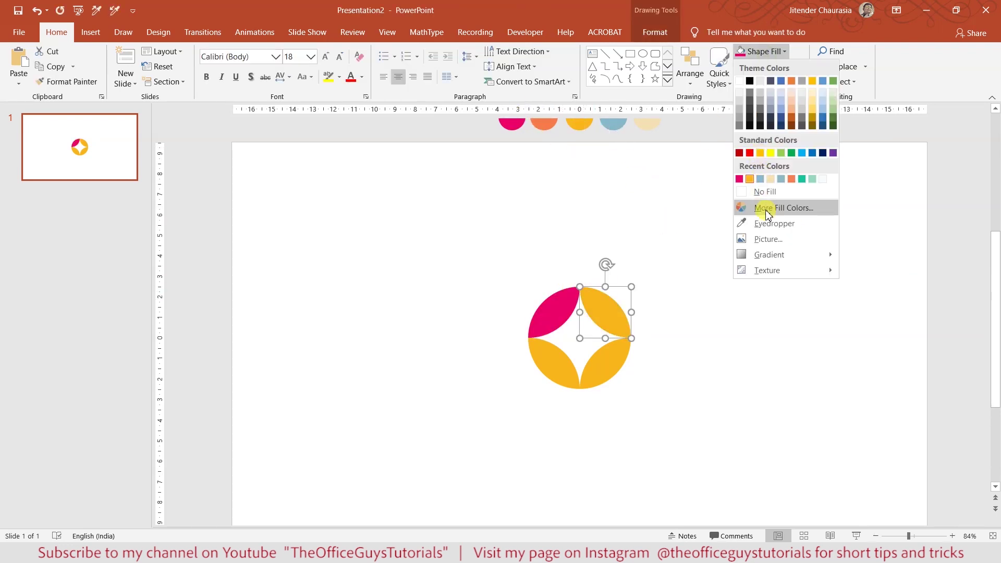
pyautogui.click(768, 221)
pyautogui.click(546, 123)
pyautogui.click(607, 358)
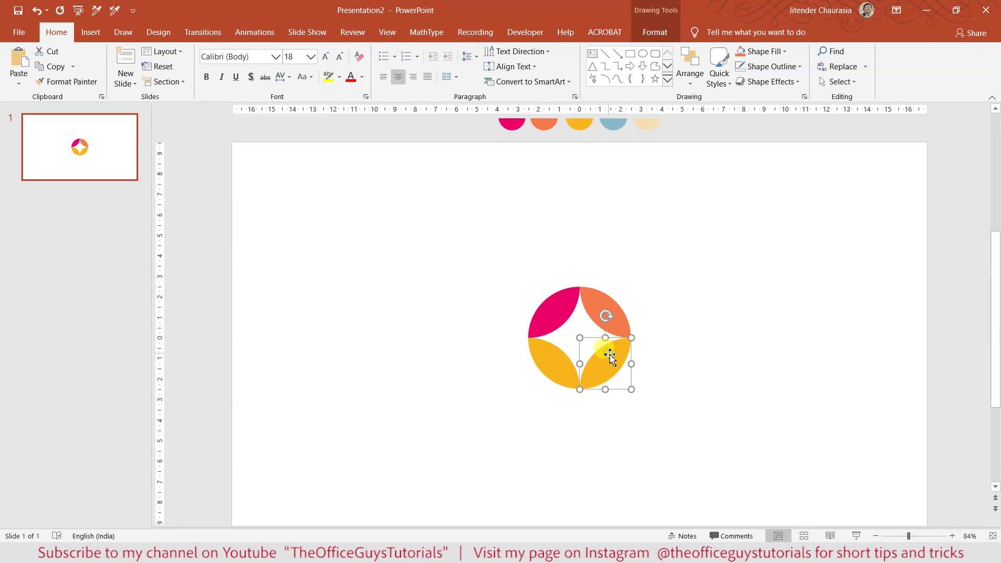
pyautogui.click(764, 52)
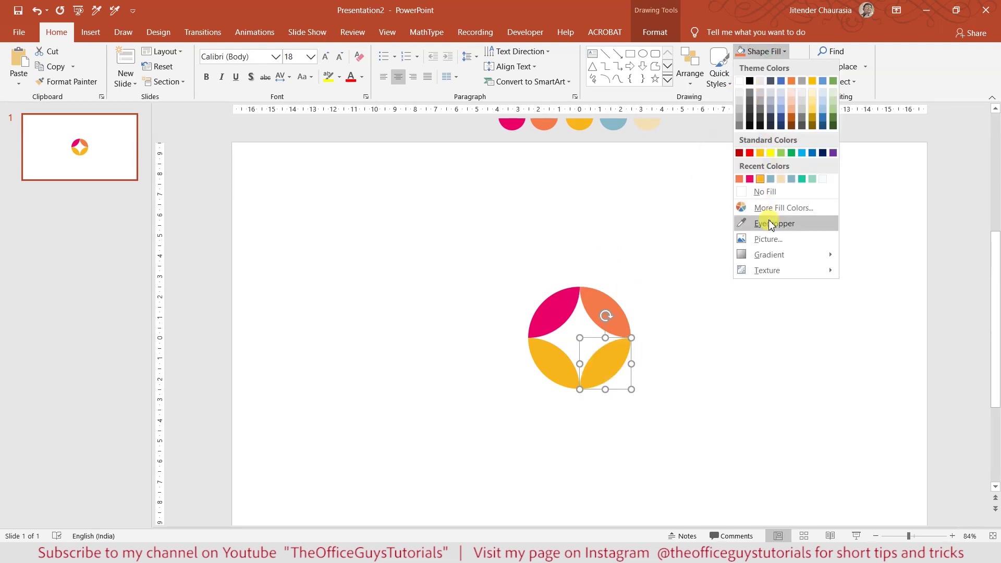
pyautogui.click(766, 221)
pyautogui.click(583, 122)
# Eyedrop blue from the swatch onto the bottom-left petal.
pyautogui.click(554, 346)
pyautogui.click(781, 52)
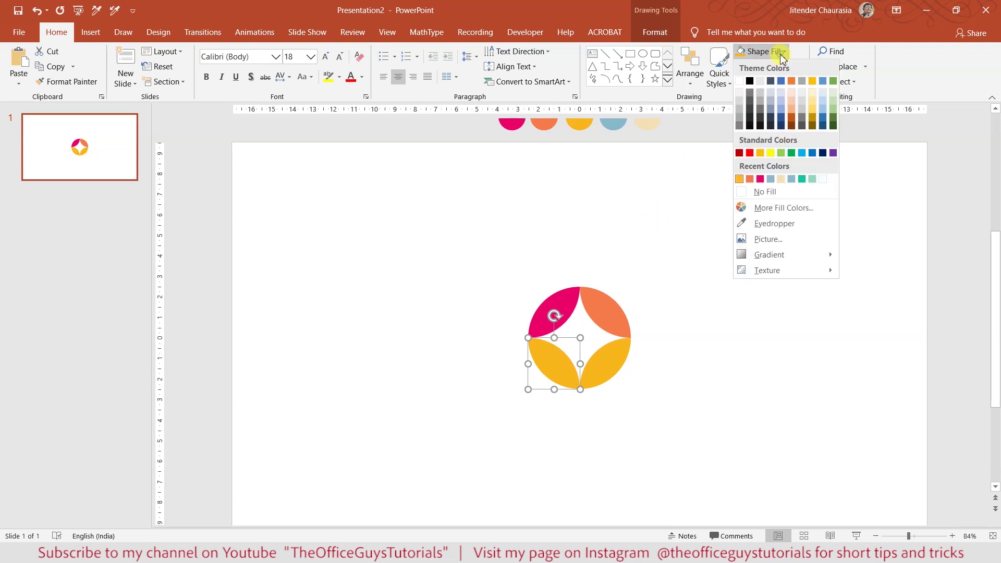
pyautogui.click(784, 223)
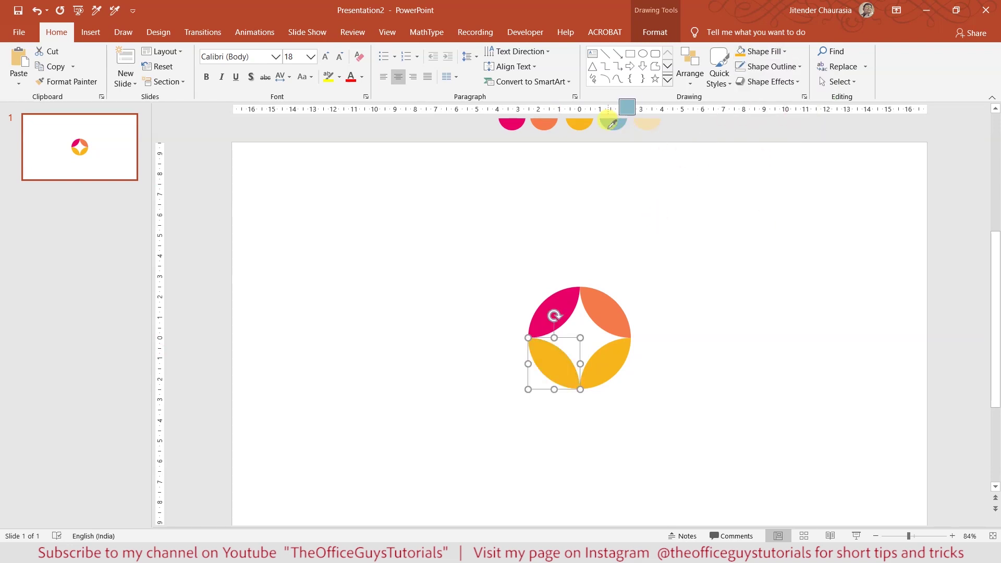
pyautogui.click(611, 123)
pyautogui.click(635, 441)
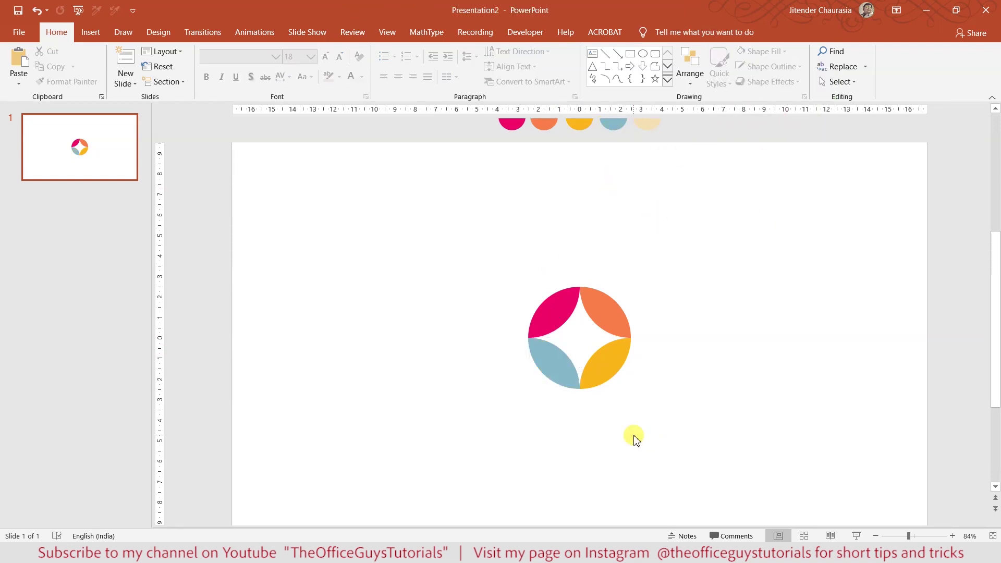
# Group the four petals, shrink the tile to the top-left corner, and move the swatches up.
pyautogui.moveTo(480, 244); pyautogui.dragTo(705, 465)
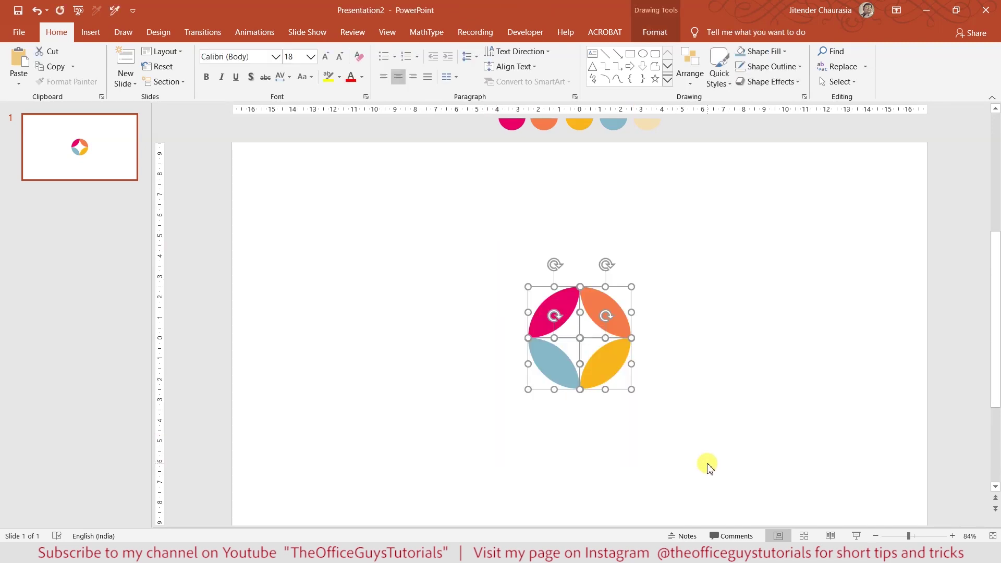
pyautogui.hotkey('ctrl', 'g')
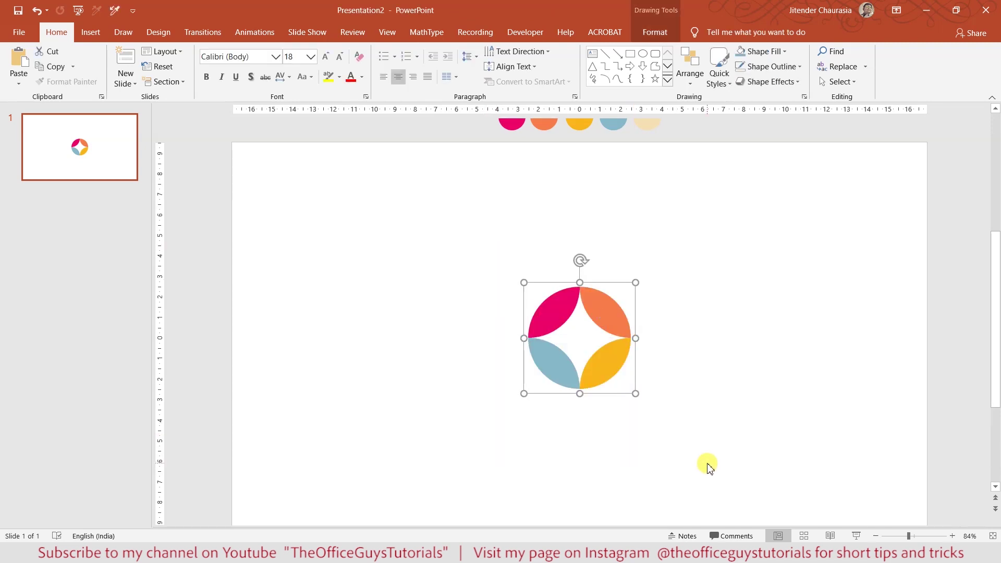
pyautogui.moveTo(631, 389); pyautogui.dragTo(566, 324)
pyautogui.moveTo(554, 317); pyautogui.dragTo(237, 155)
pyautogui.moveTo(491, 127); pyautogui.dragTo(693, 162)
pyautogui.moveTo(640, 144)
pyautogui.mouseDown()
pyautogui.moveTo(644, 113)
pyautogui.moveTo(645, 136)
pyautogui.mouseUp()
# Duplicate the tile beside itself and repeat Ctrl+D to fill the top row, then select the row.
pyautogui.click(277, 180)
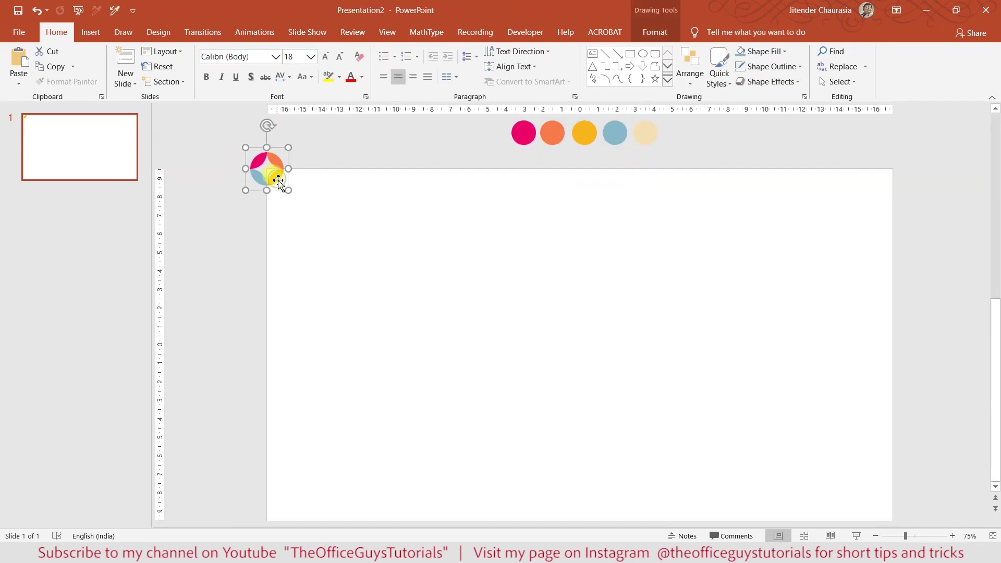
pyautogui.hotkey('ctrl', 'd')
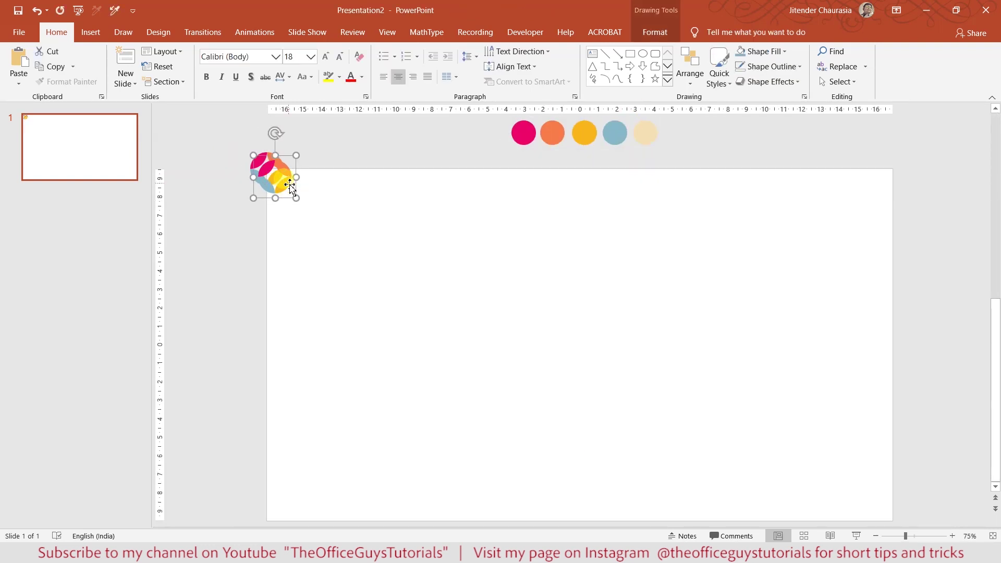
pyautogui.moveTo(297, 181); pyautogui.dragTo(315, 175)
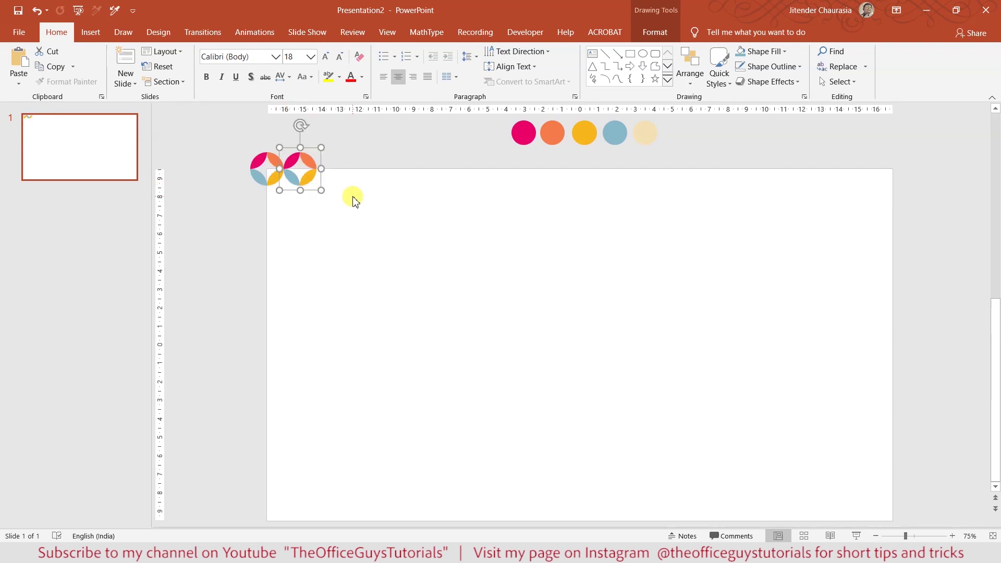
pyautogui.hotkey('ctrl', 'd')
pyautogui.hotkey('ctrl', 'd')
pyautogui.hotkey('ctrl', 'd')
pyautogui.hotkey('ctrl', 'd')
pyautogui.hotkey('ctrl', 'd')
pyautogui.hotkey('ctrl', 'd')
pyautogui.hotkey('ctrl', 'd')
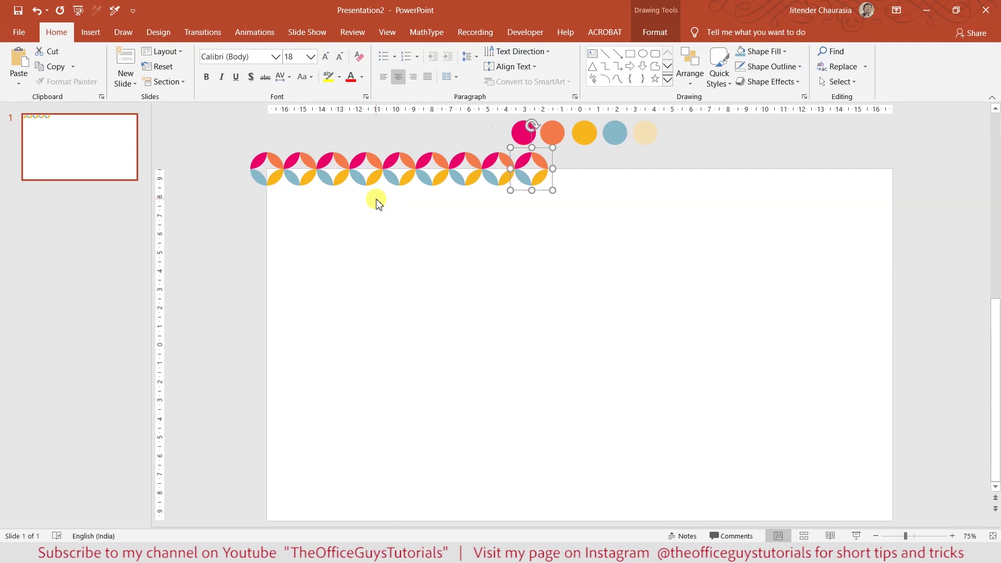
pyautogui.hotkey('ctrl', 'd')
pyautogui.hotkey('ctrl', 'd')
pyautogui.hotkey('ctrl', 'd')
pyautogui.hotkey('ctrl', 'd')
pyautogui.hotkey('ctrl', 'd')
pyautogui.hotkey('ctrl', 'd')
pyautogui.hotkey('ctrl', 'd')
pyautogui.hotkey('ctrl', 'd')
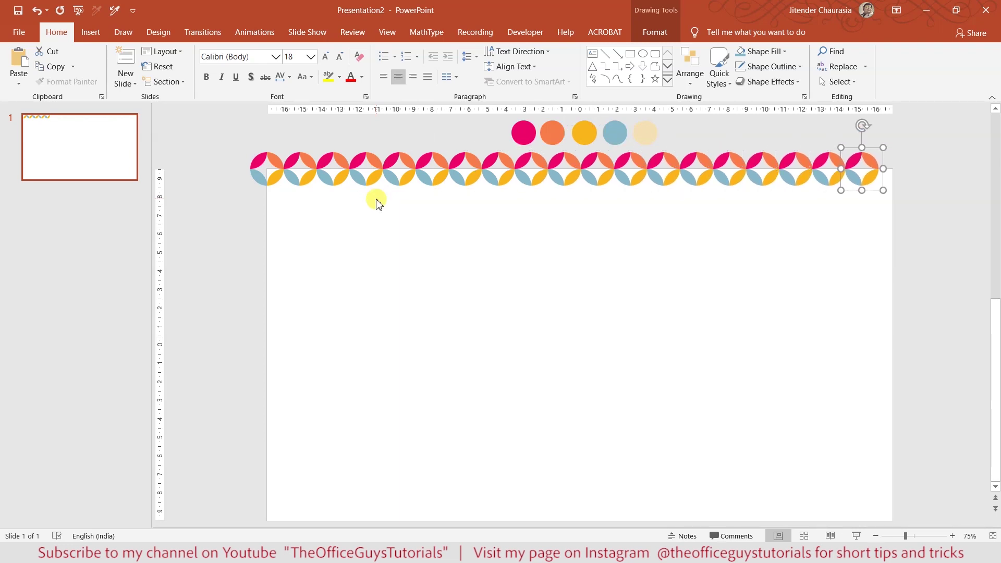
pyautogui.hotkey('ctrl', 'd')
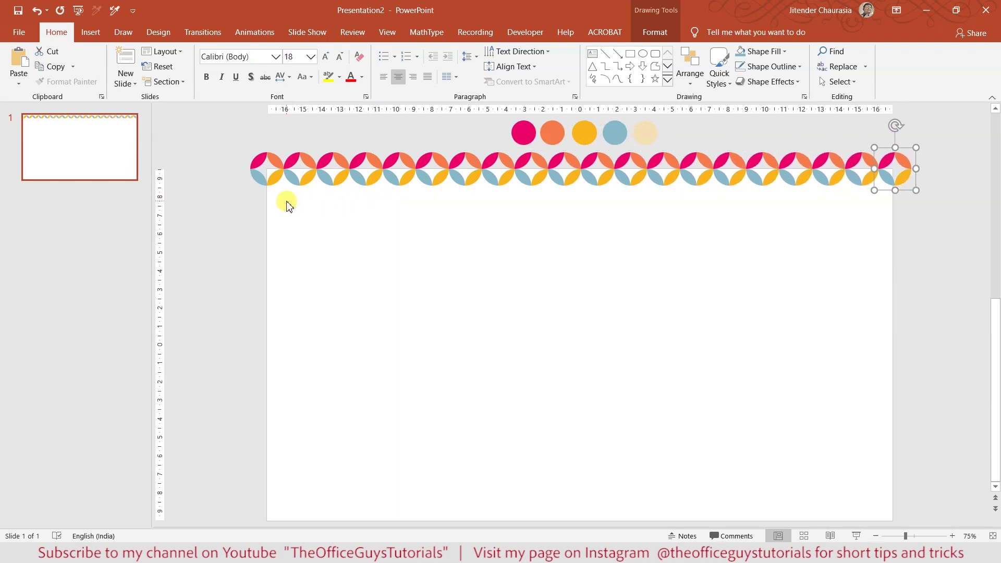
pyautogui.moveTo(234, 145); pyautogui.dragTo(918, 253)
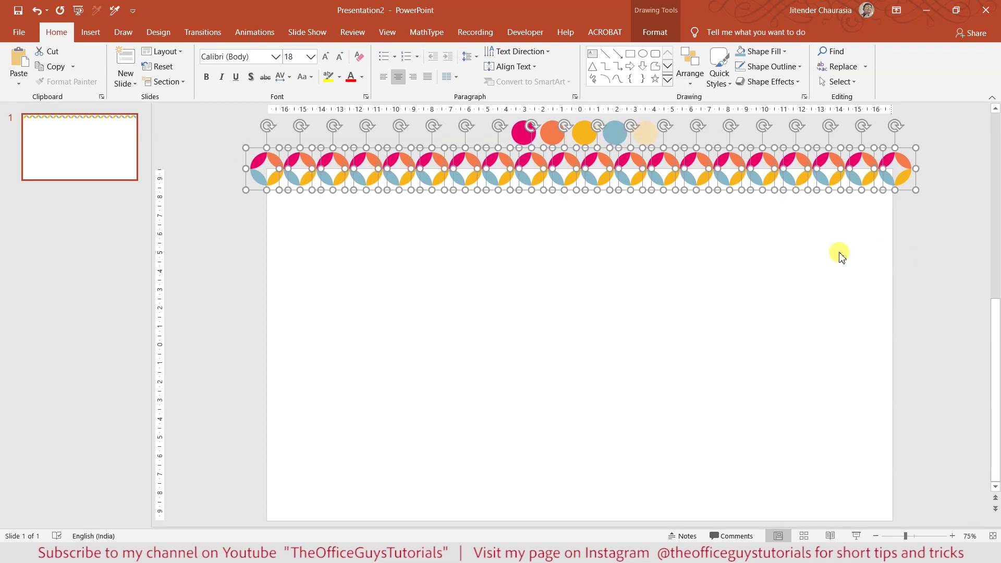
# Duplicate the tile row below itself and repeat Ctrl+D until rows cover the slide.
pyautogui.hotkey('ctrl', 'd')
pyautogui.moveTo(344, 196); pyautogui.dragTo(339, 218)
pyautogui.hotkey('ctrl', 'd')
pyautogui.hotkey('ctrl', 'd')
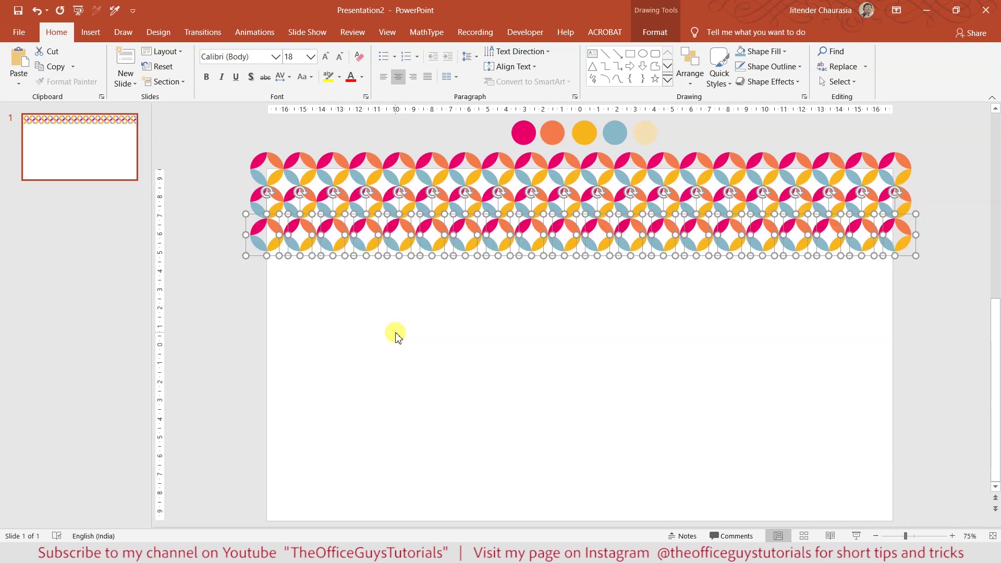
pyautogui.hotkey('ctrl', 'd')
pyautogui.hotkey('ctrl', 'd')
pyautogui.hotkey('ctrl', 'd')
pyautogui.hotkey('ctrl', 'd')
pyautogui.hotkey('ctrl', 'd')
pyautogui.hotkey('ctrl', 'd')
pyautogui.hotkey('ctrl', 'd')
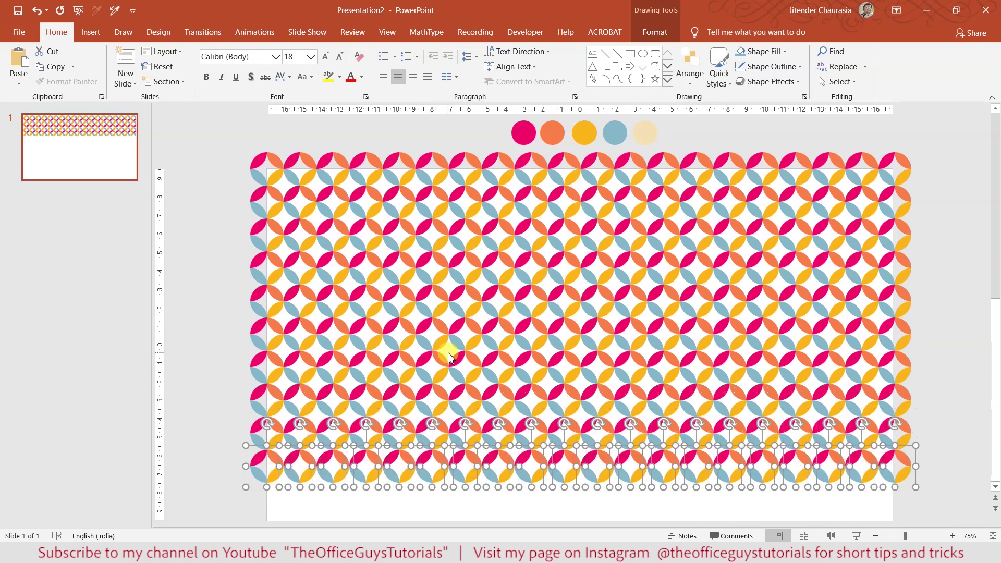
pyautogui.hotkey('ctrl', 'd')
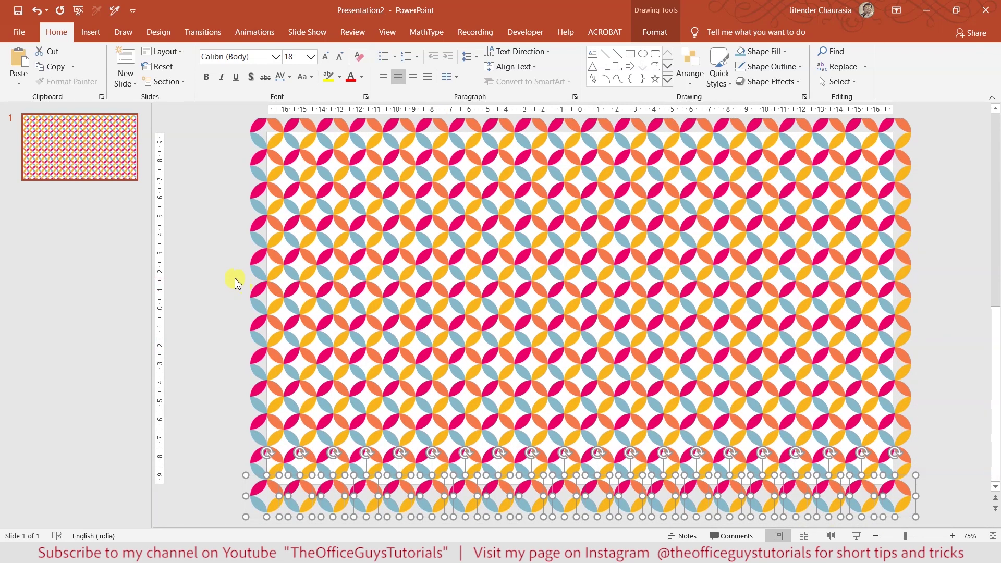
pyautogui.click(235, 282)
pyautogui.scroll(-1, 235, 282)
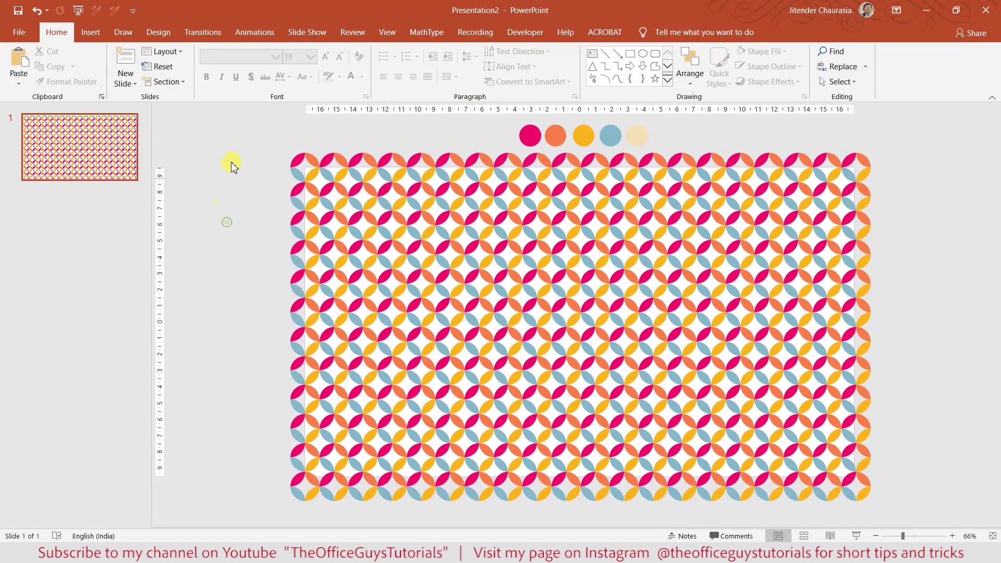
# Bring up the context menu for an empty area of the patterned slide.
pyautogui.rightClick(239, 238)
# Give the slide a solid background using the Eyedropper to sample the pale cream fifth swatch.
pyautogui.click(245, 270)
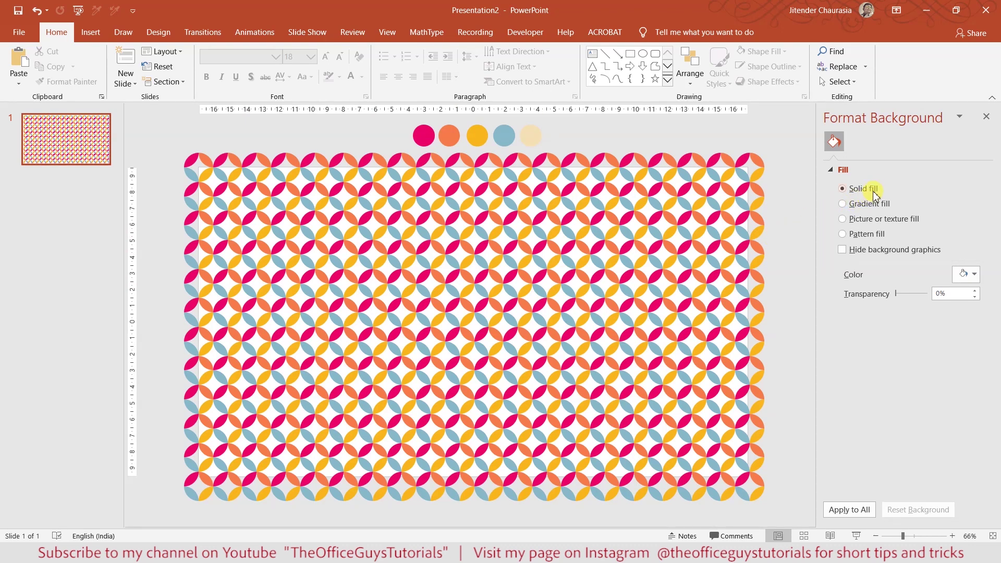
pyautogui.click(965, 273)
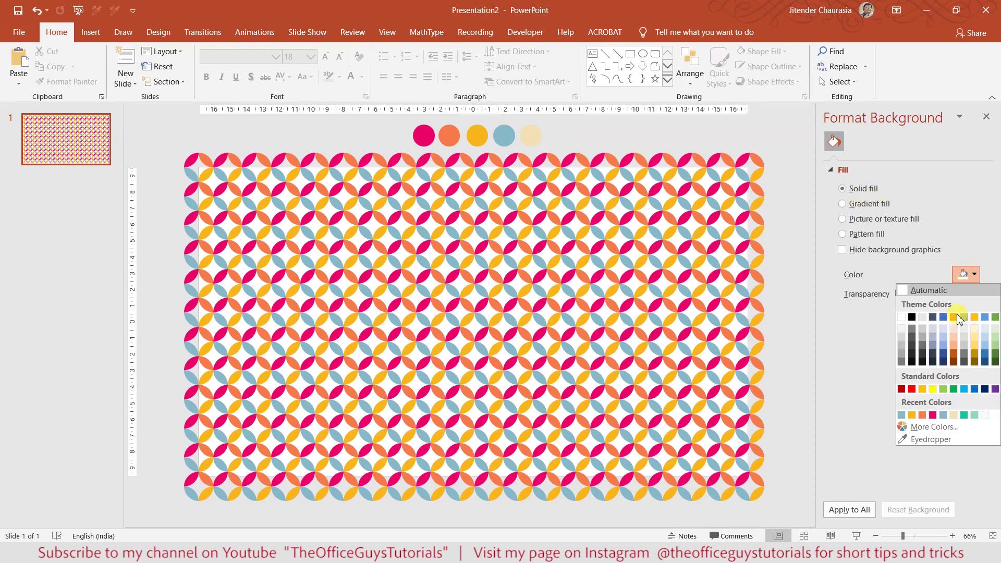
pyautogui.click(940, 443)
pyautogui.click(530, 137)
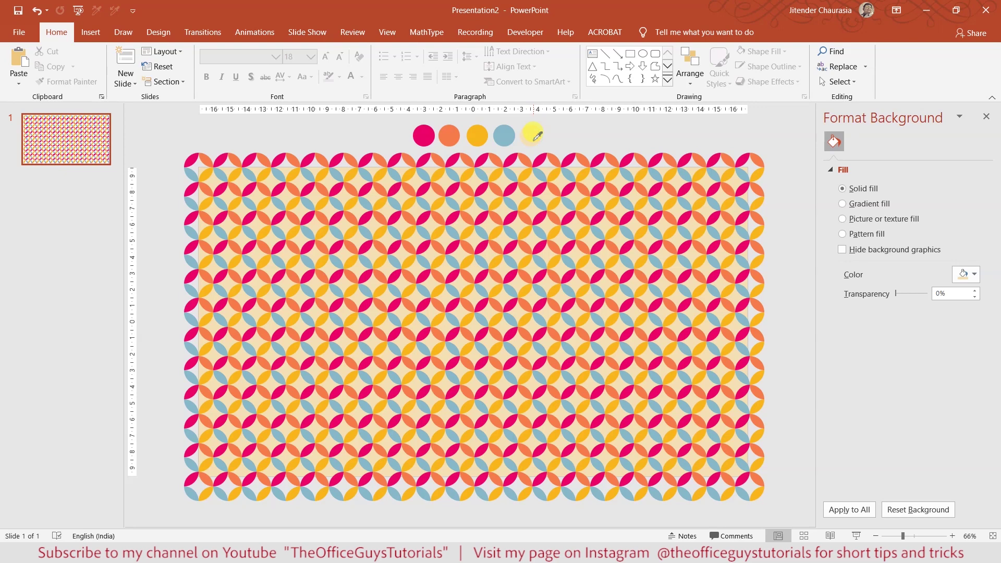